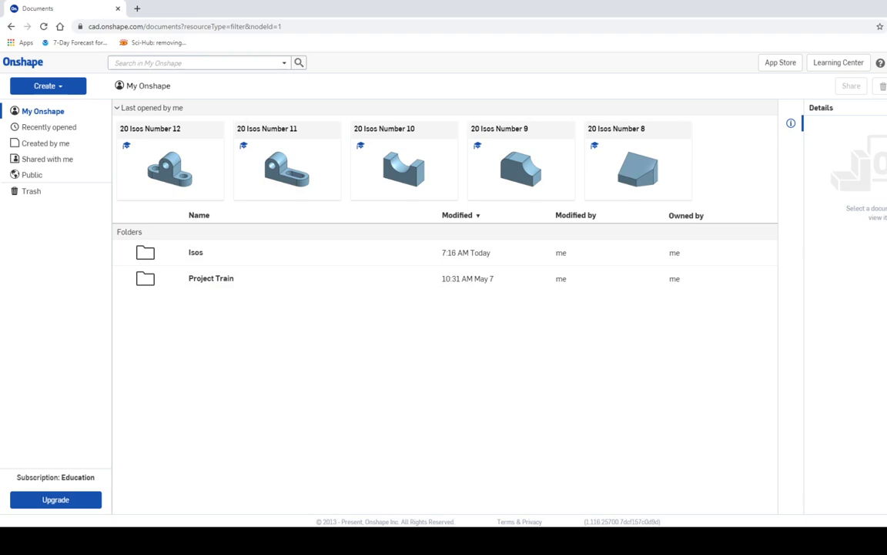
# Create a new document named "20 Isos Number 13"
pyautogui.click(52, 87)
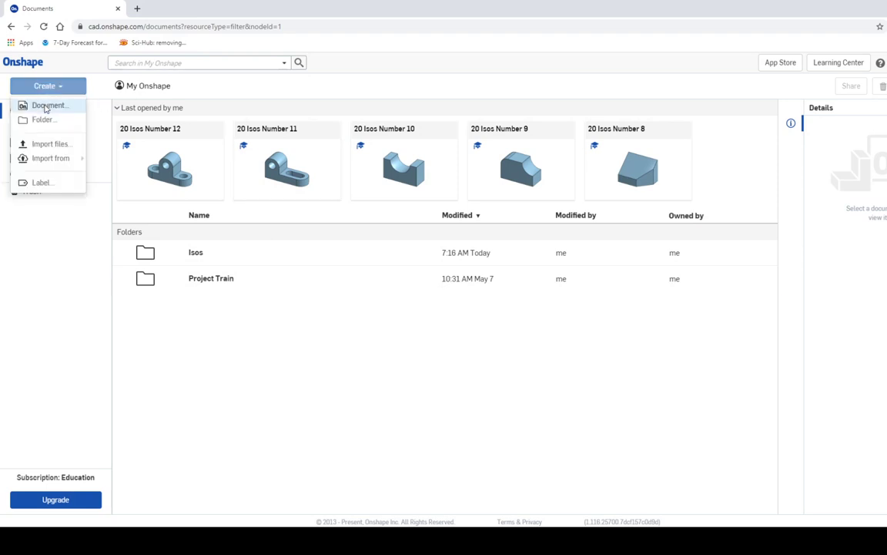
pyautogui.click(44, 110)
pyautogui.write('20 Isos Number 13')
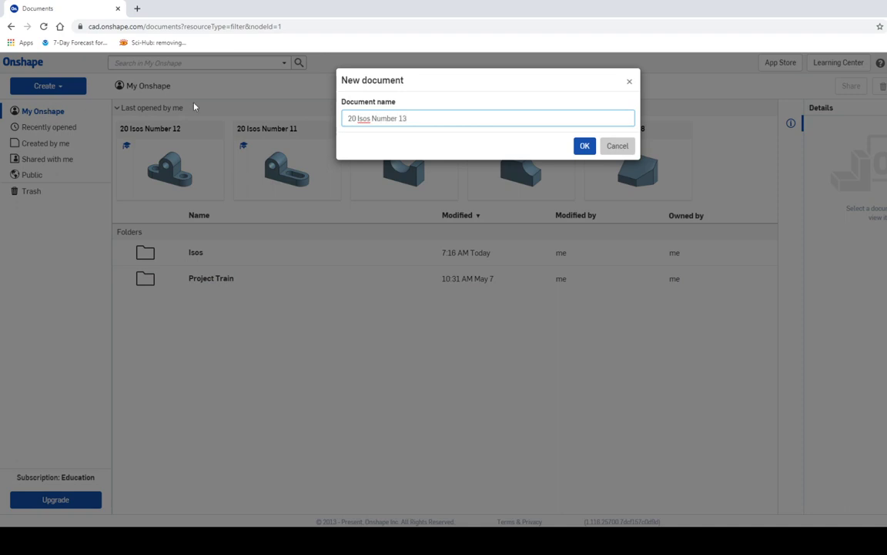
pyautogui.click(585, 145)
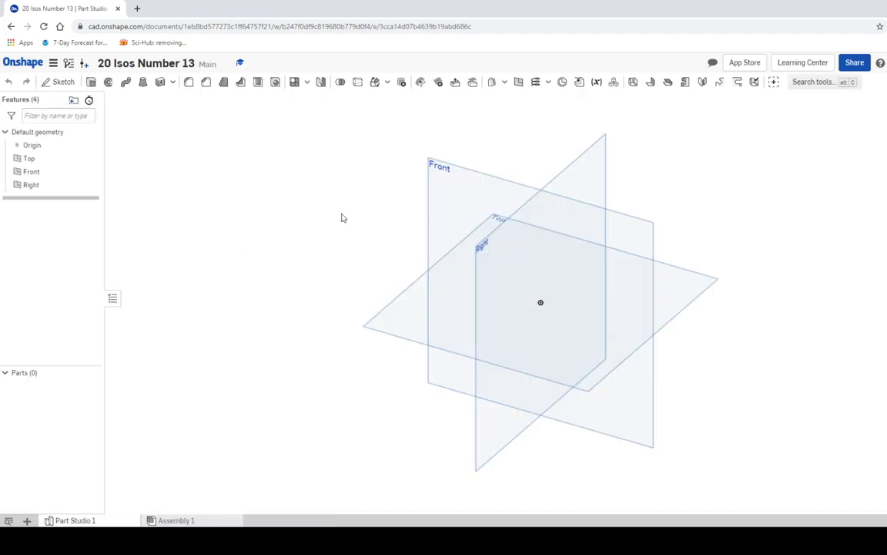
# Sketch a corner rectangle 9 in wide and 4 in high on the Top plane and finish the sketch
pyautogui.click(64, 82)
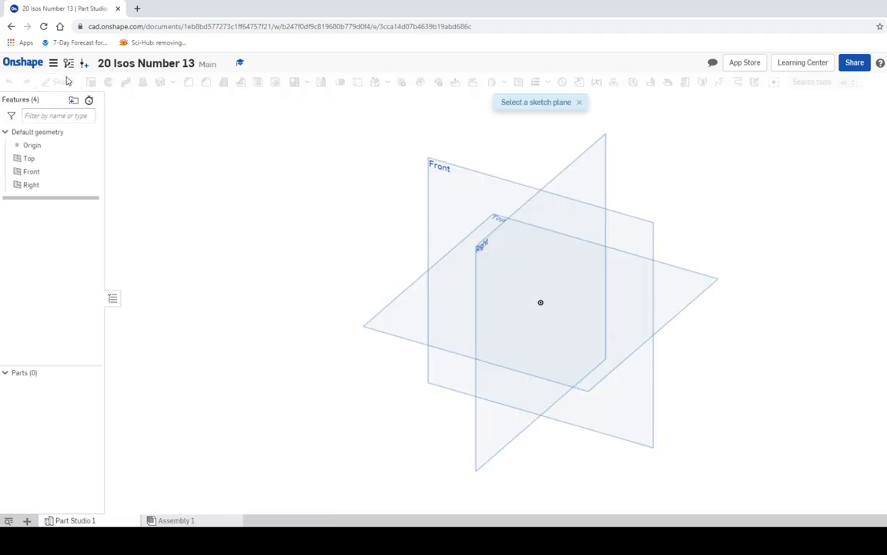
pyautogui.click(681, 282)
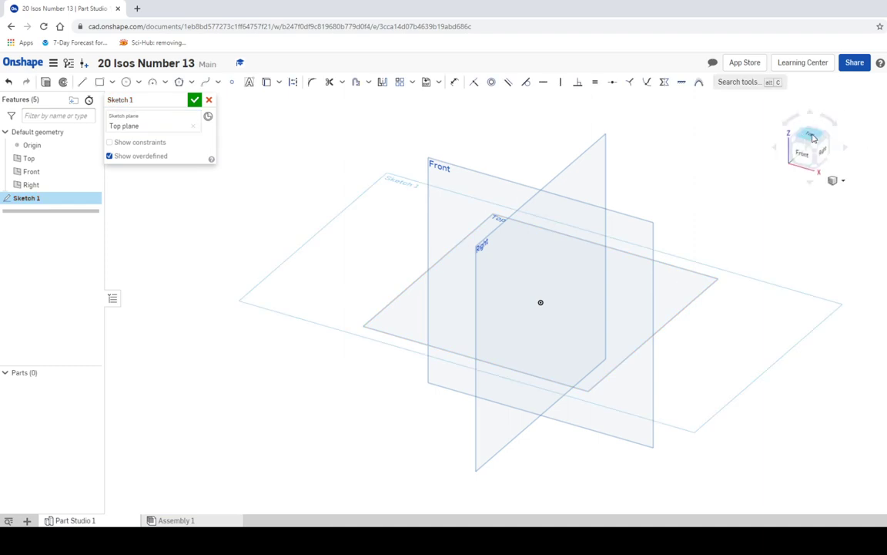
pyautogui.click(814, 138)
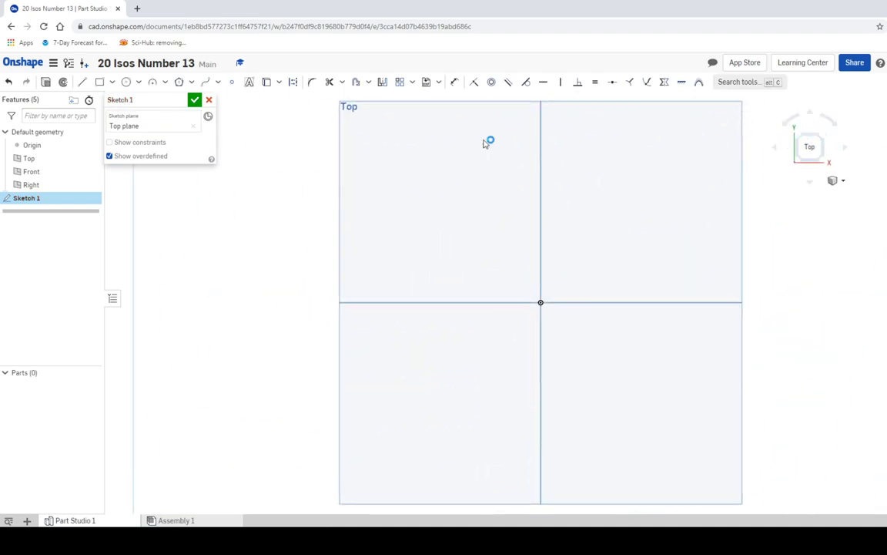
pyautogui.click(100, 82)
pyautogui.click(355, 144)
pyautogui.click(876, 263)
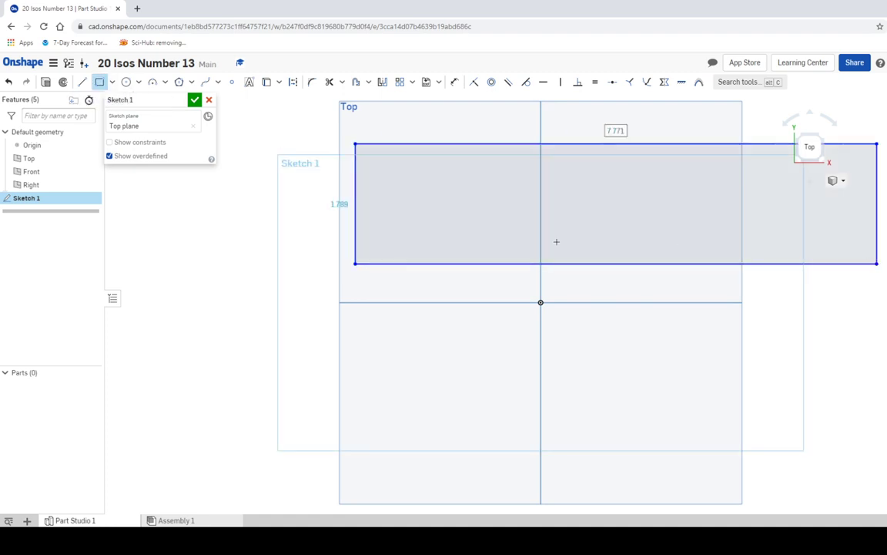
pyautogui.write('9')
pyautogui.press('Return')
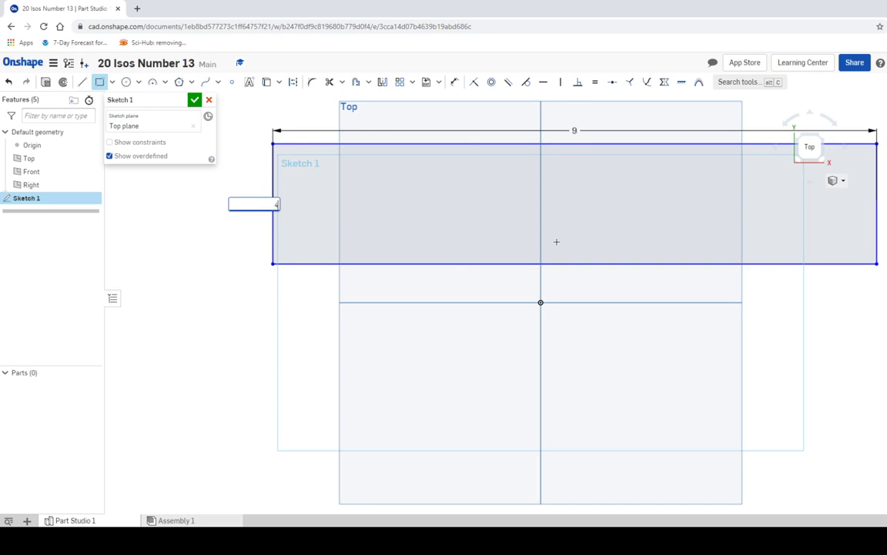
pyautogui.moveTo(558, 240)
pyautogui.mouseDown(button='middle')
pyautogui.moveTo(569, 319)
pyautogui.moveTo(545, 423)
pyautogui.mouseUp(button='middle')
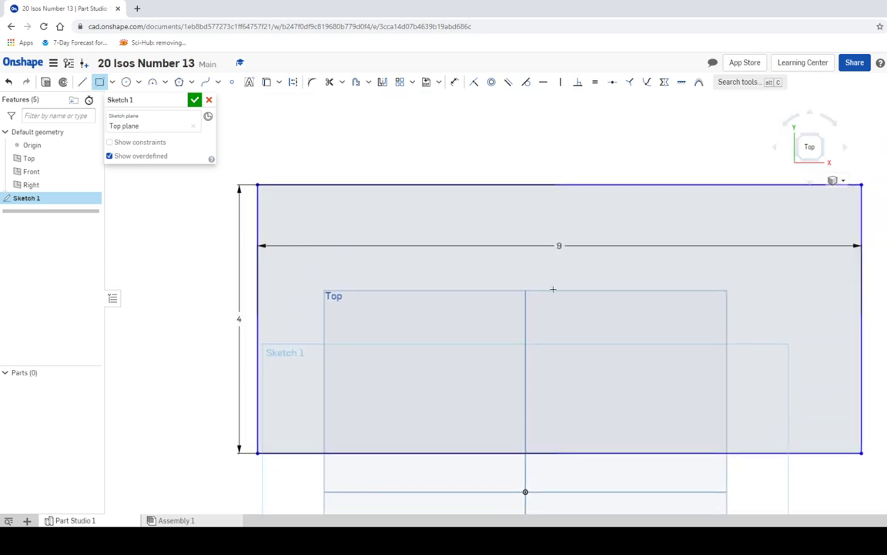
pyautogui.click(194, 102)
# Extrude the 9 by 4 in rectangle 2 in upward as a new solid
pyautogui.click(823, 160)
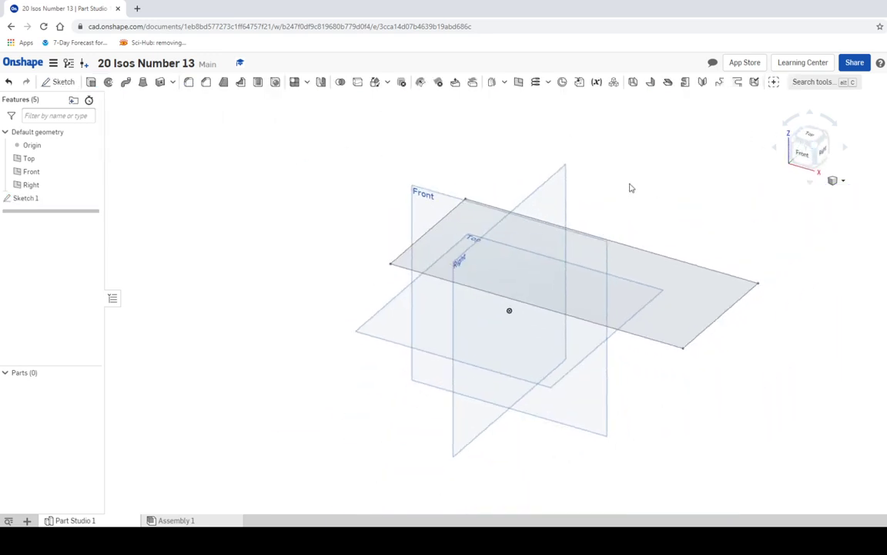
pyautogui.click(90, 85)
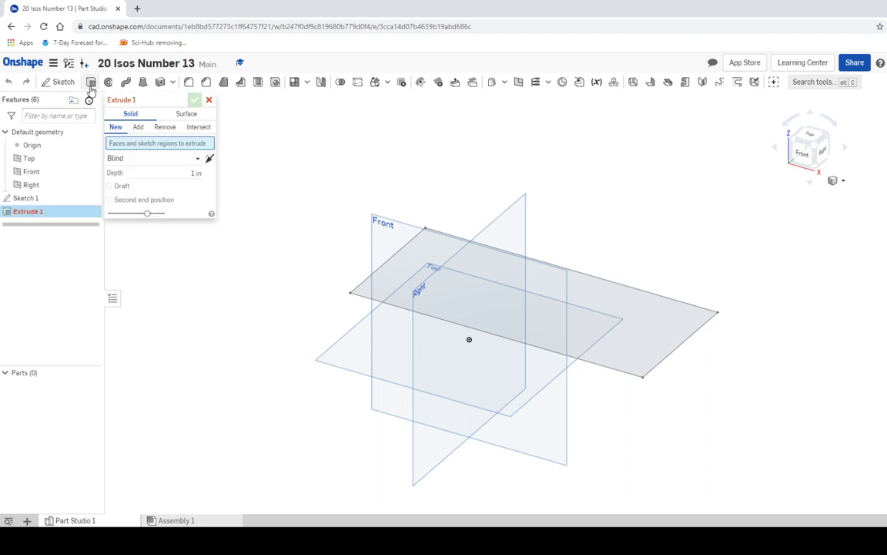
pyautogui.click(627, 311)
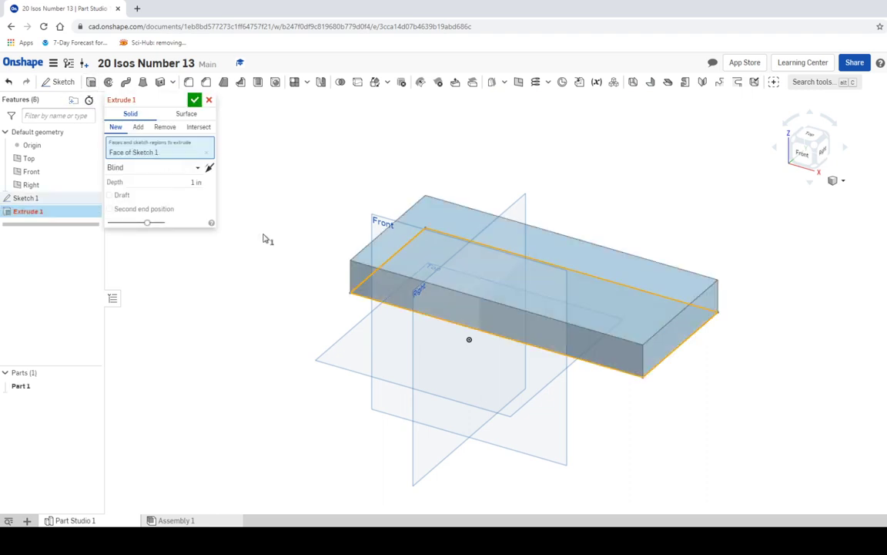
pyautogui.click(196, 182)
pyautogui.write('2 in')
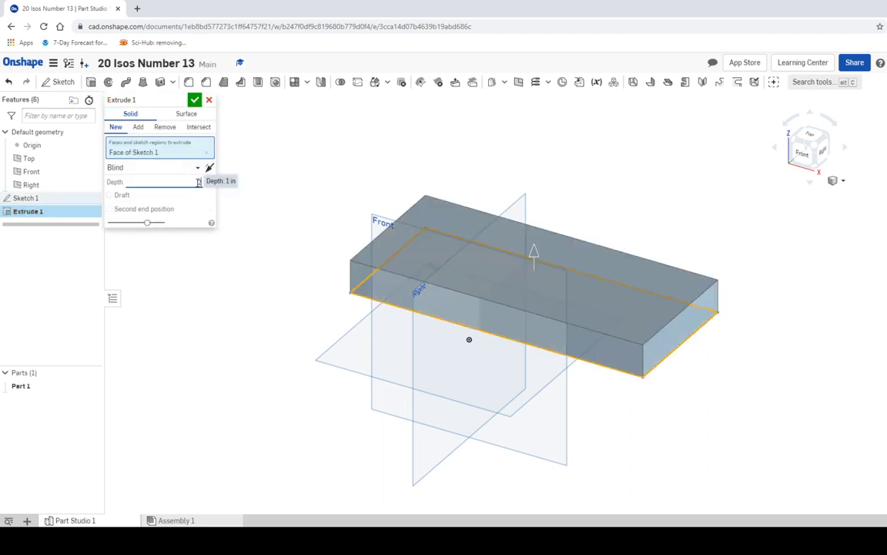
pyautogui.click(194, 99)
pyautogui.moveTo(412, 154); pyautogui.dragTo(341, 257, button='middle')
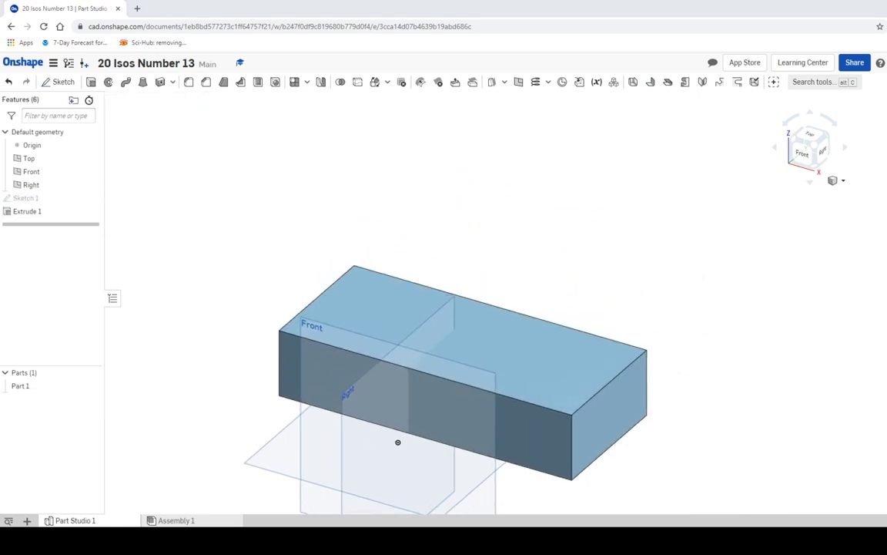
# Consult drawing 13 in OneNote, and in Onshape sketch a 2 by 4 in rectangle across the left end of the block's top face
pyautogui.hotkey('alt', 'Tab')
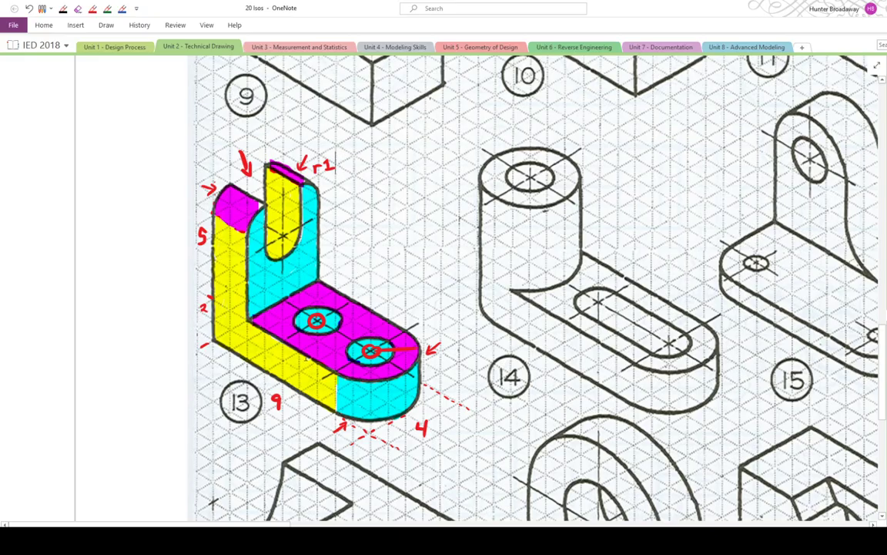
pyautogui.hotkey('alt', 'Tab')
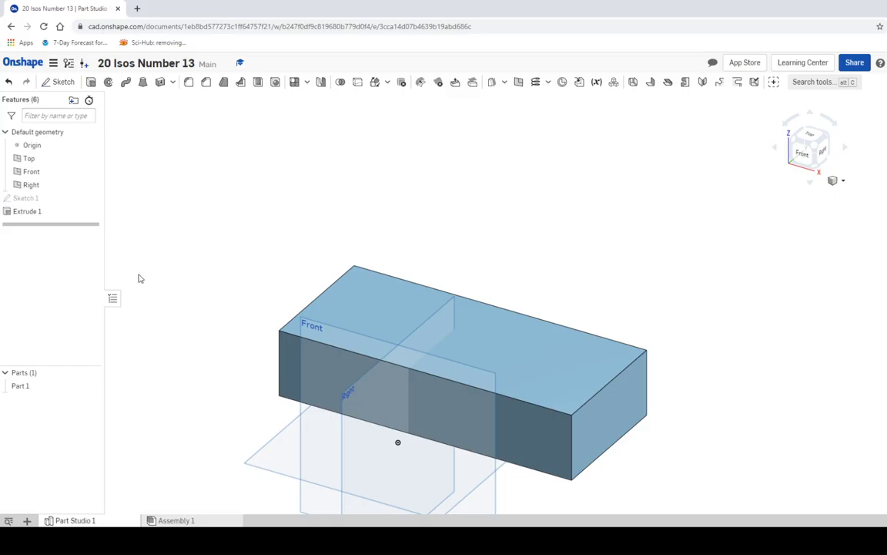
pyautogui.click(60, 81)
pyautogui.click(383, 296)
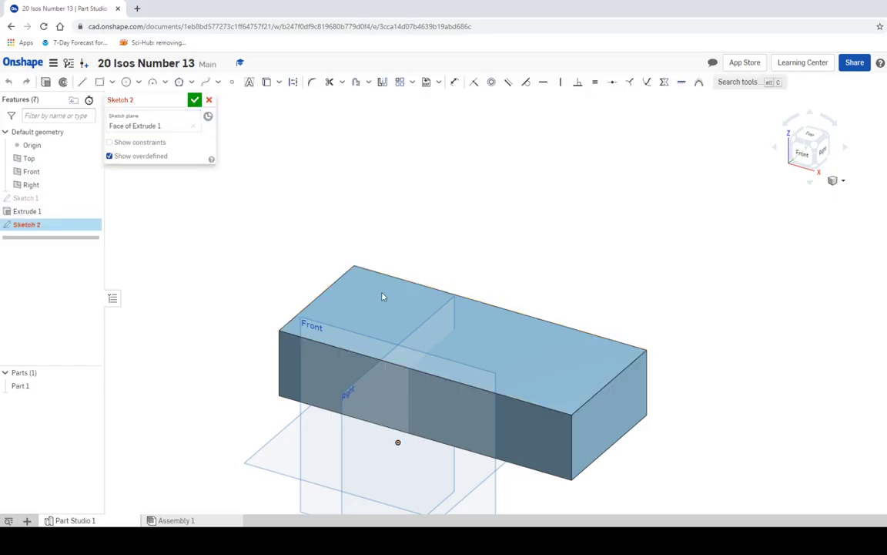
pyautogui.click(810, 141)
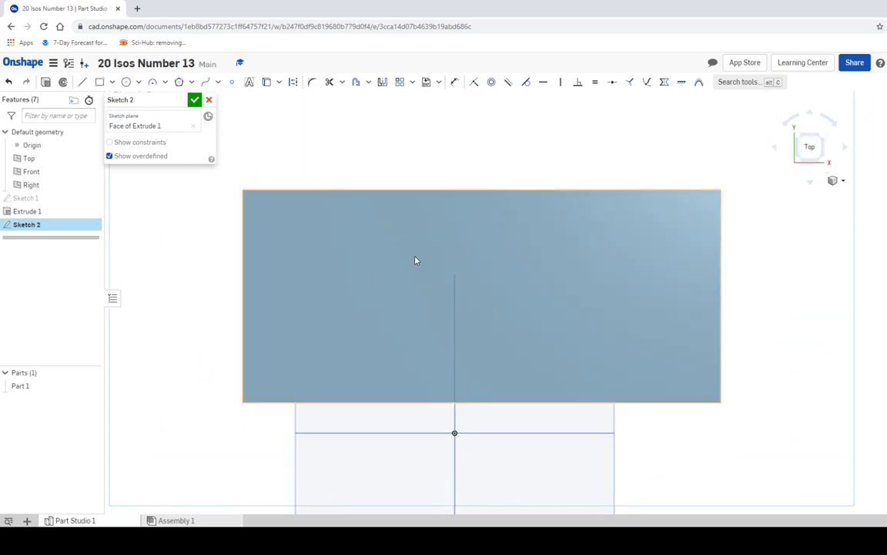
pyautogui.click(100, 81)
pyautogui.click(244, 189)
pyautogui.click(337, 401)
pyautogui.write('2')
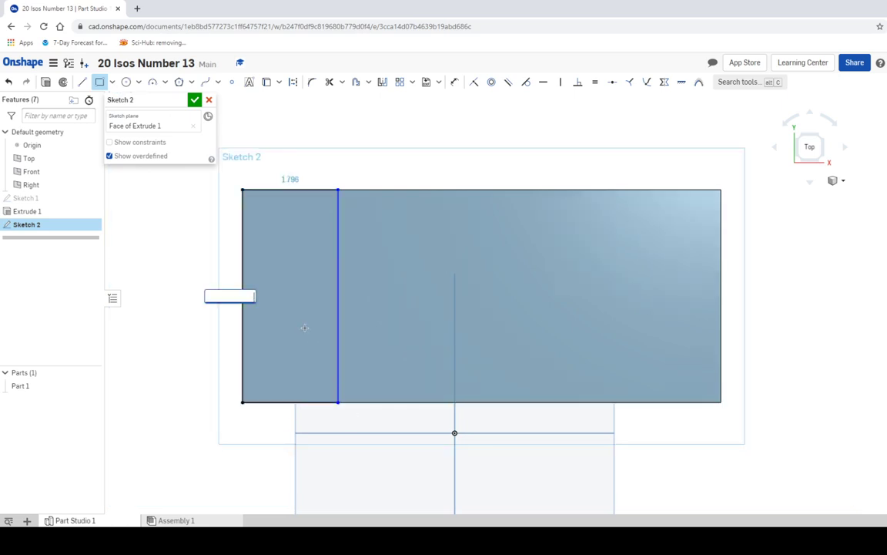
pyautogui.press('Return')
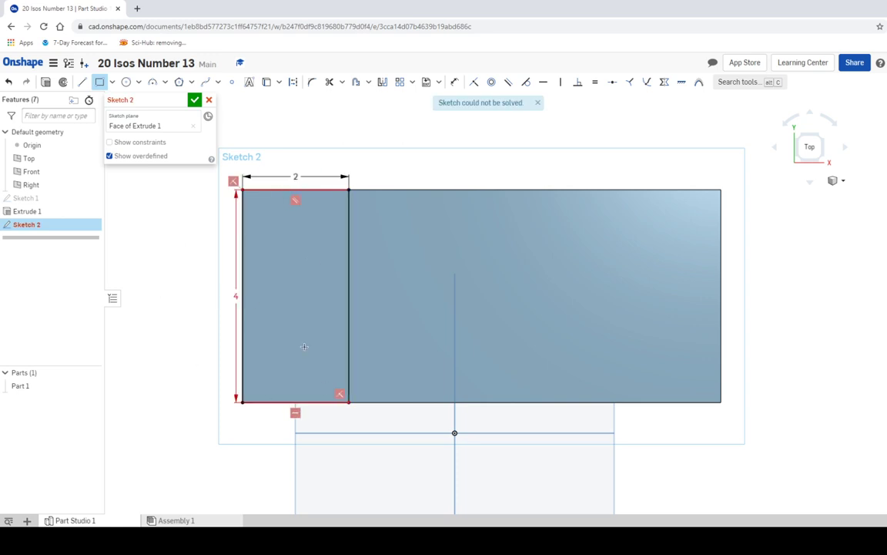
pyautogui.click(195, 101)
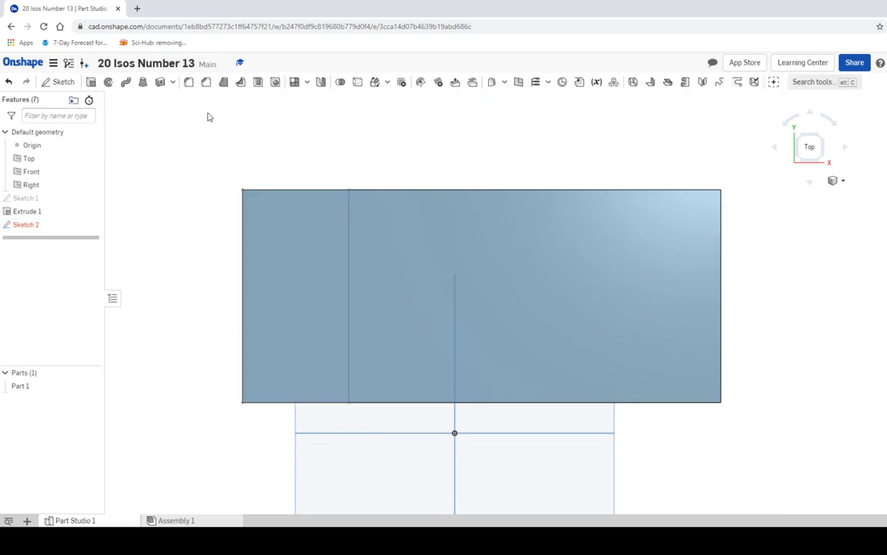
# Extrude the 2 by 4 in end rectangle 5 in upward, adding it to the base block
pyautogui.click(825, 163)
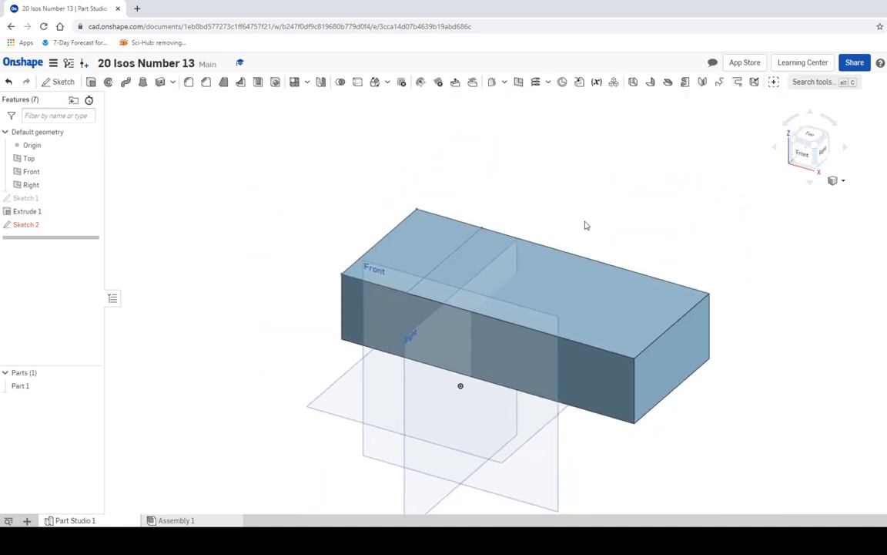
pyautogui.click(91, 83)
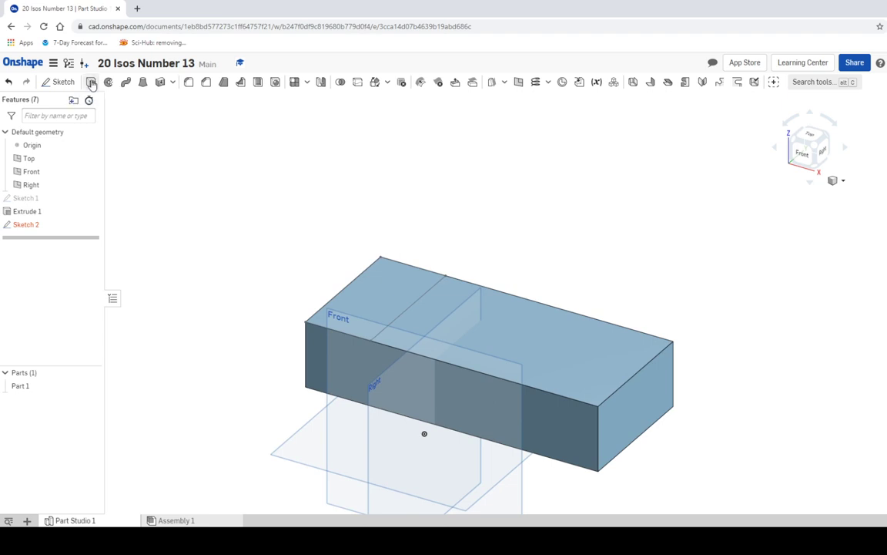
pyautogui.click(373, 290)
pyautogui.click(191, 181)
pyautogui.write('5')
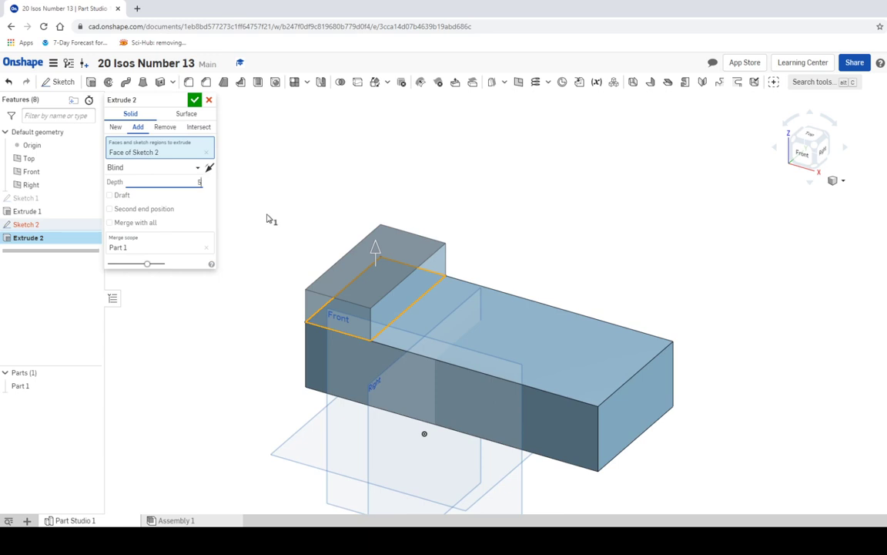
pyautogui.click(195, 102)
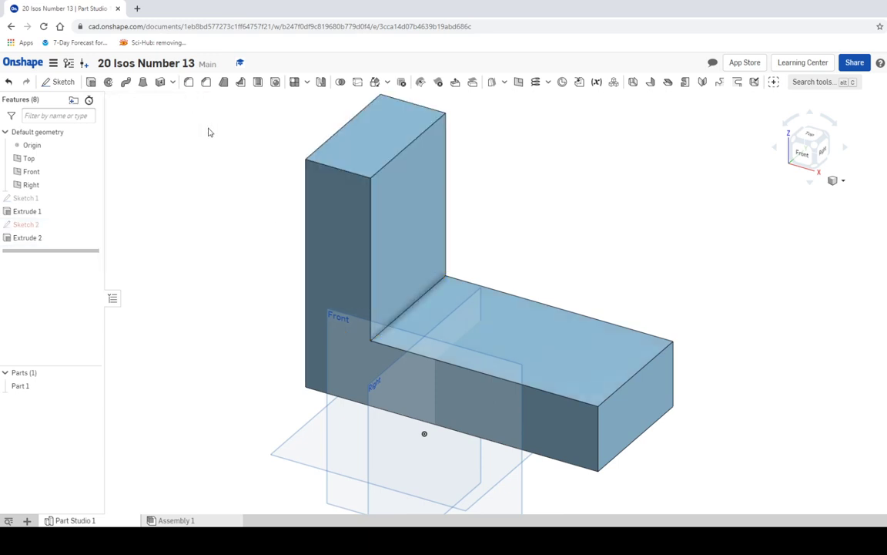
pyautogui.press('f')
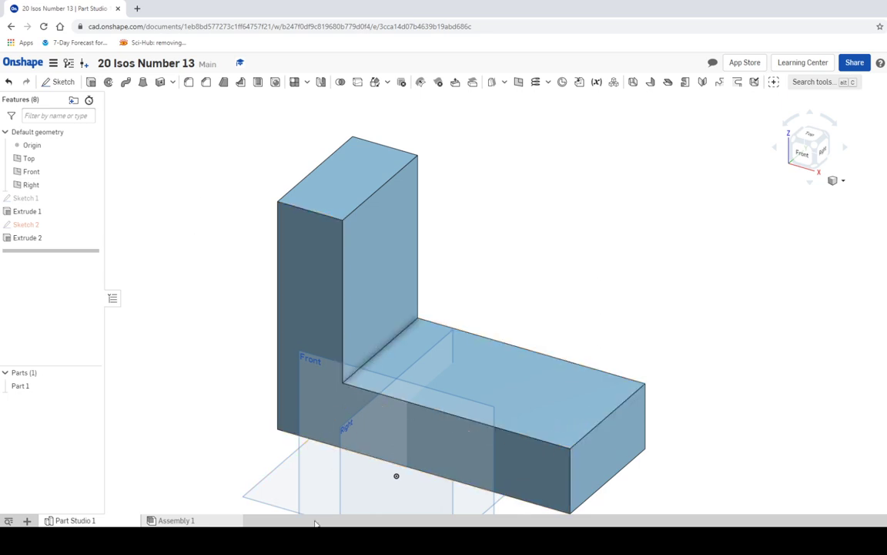
# Check drawing 13 in OneNote, and in Onshape round the upright's two short top edges with a 1 in fillet
pyautogui.moveTo(286, 541)
pyautogui.click(287, 497)
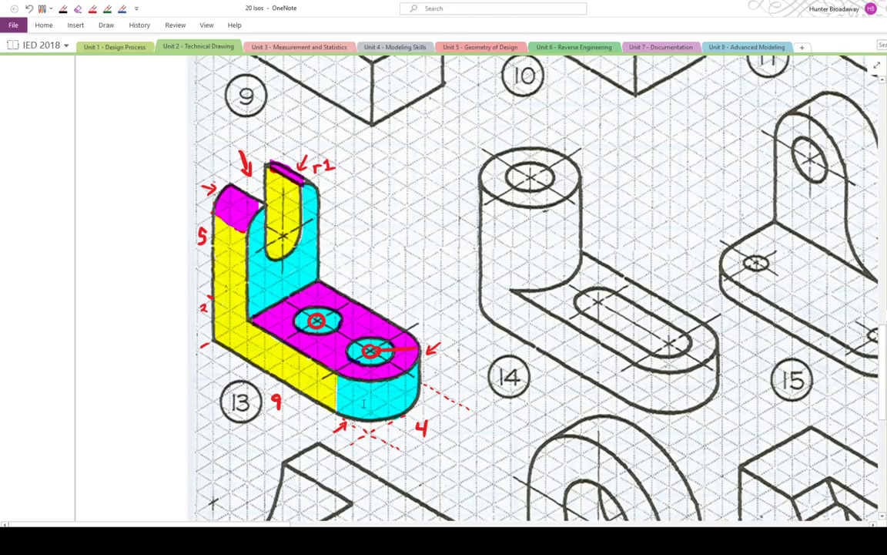
pyautogui.hotkey('alt', 'Tab')
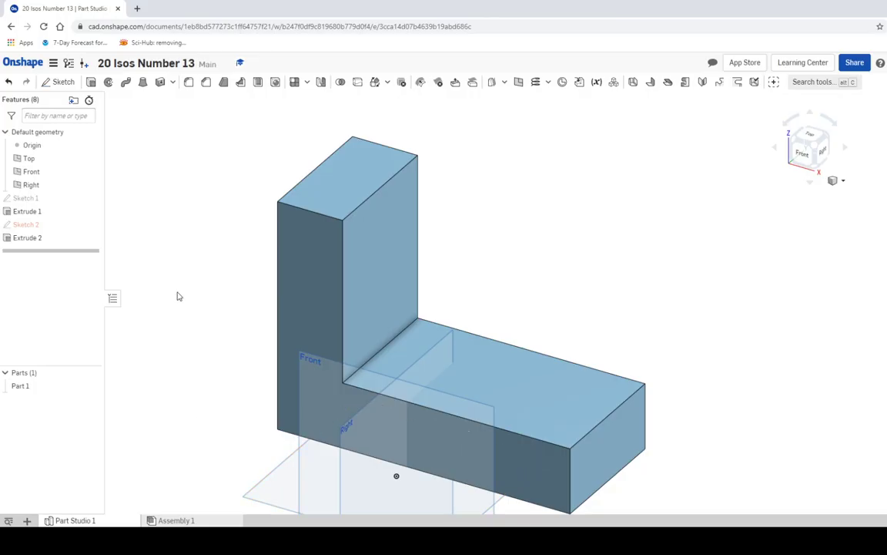
pyautogui.click(188, 83)
pyautogui.click(185, 159)
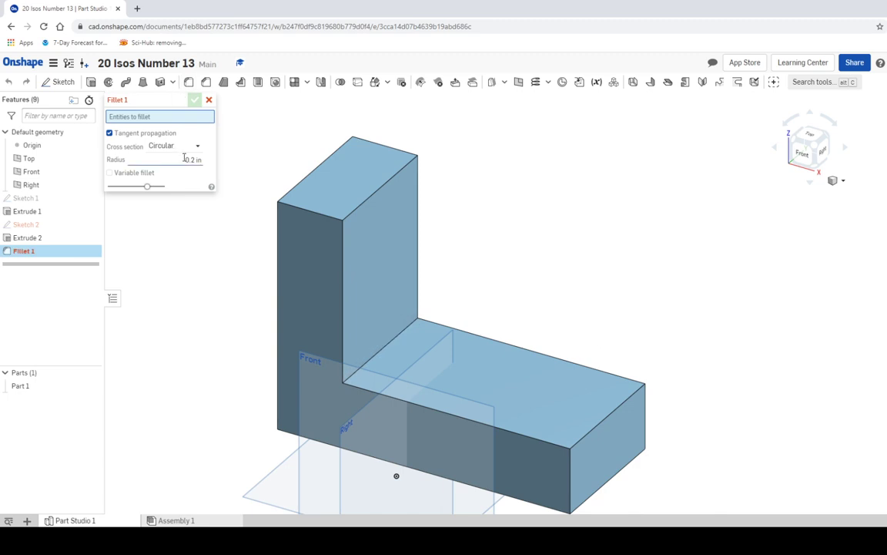
pyautogui.write('1')
pyautogui.click(320, 220)
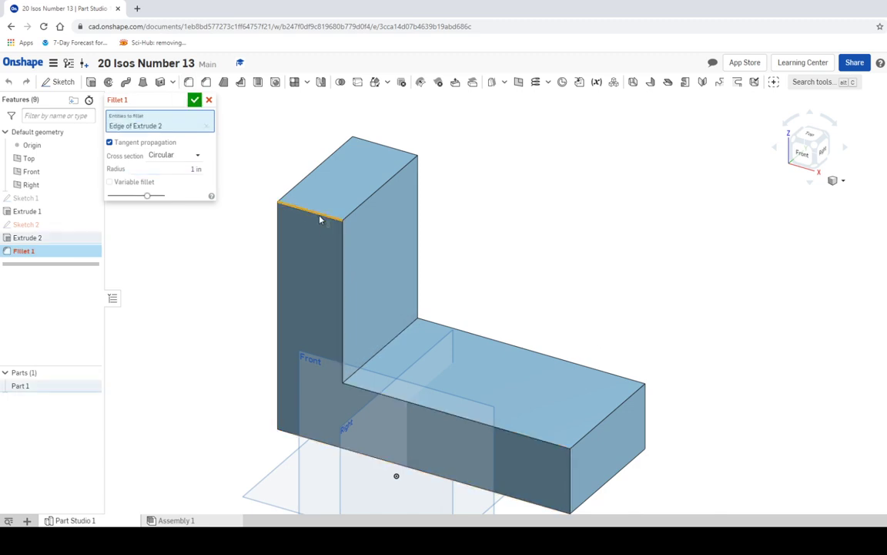
pyautogui.click(397, 152)
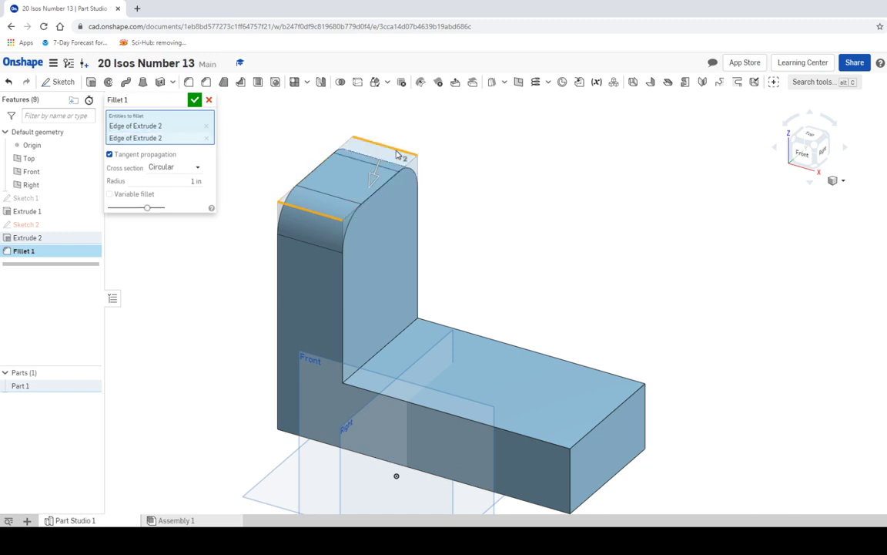
pyautogui.click(194, 99)
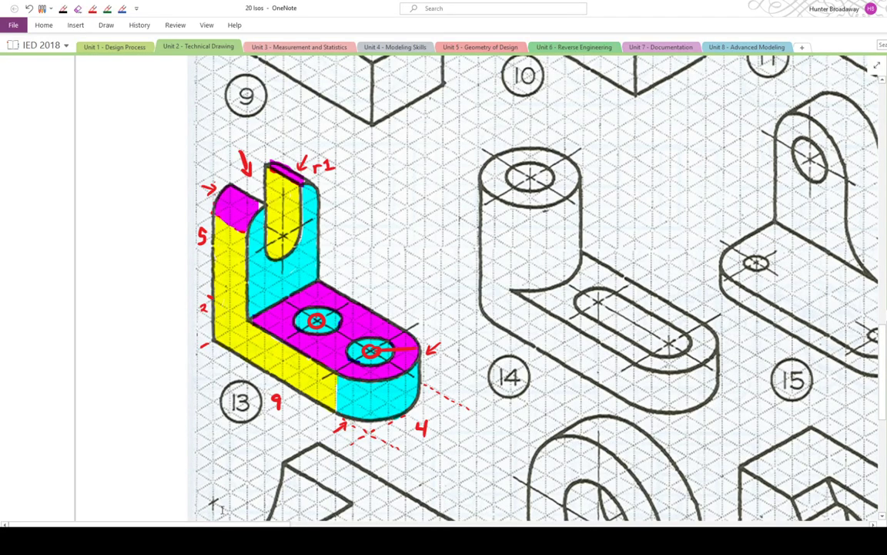
# Switch from the OneNote reference drawing back to the Onshape Part Studio of the part
pyautogui.moveTo(261, 539)
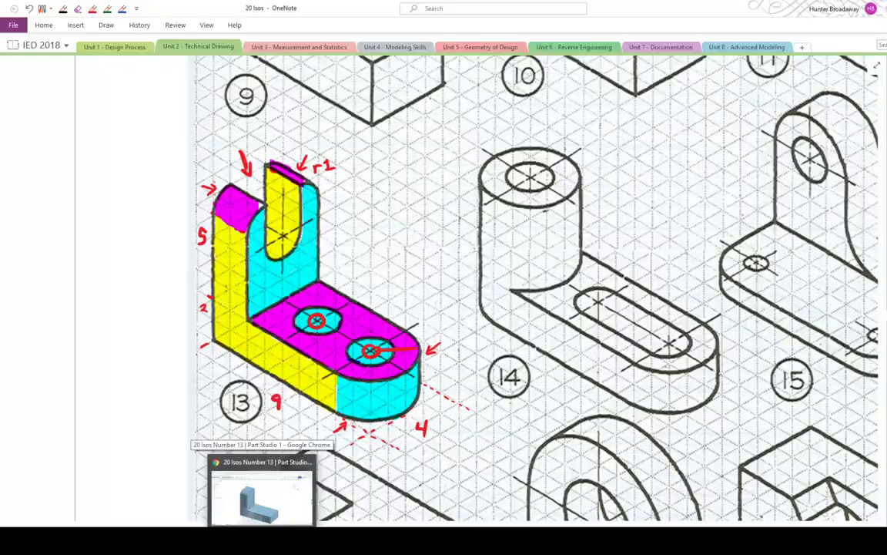
pyautogui.click(261, 493)
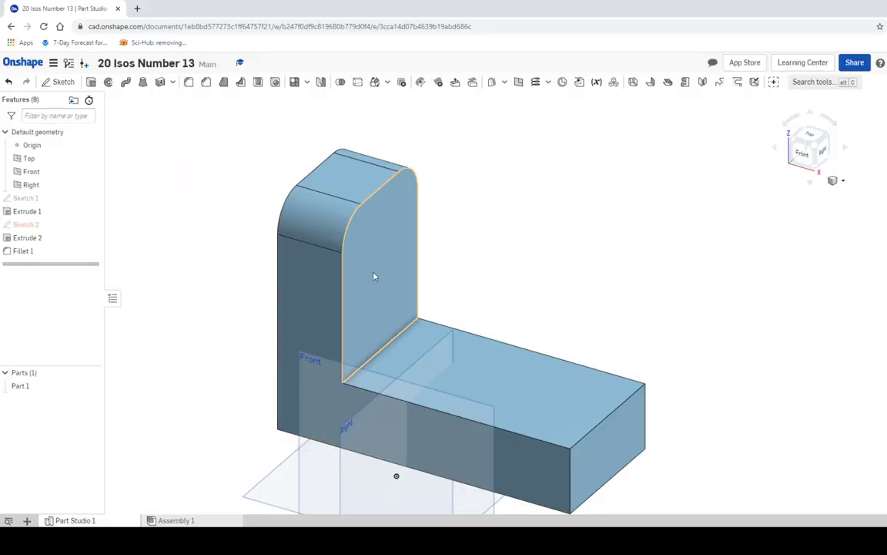
pyautogui.moveTo(201, 224); pyautogui.dragTo(135, 194, button='middle')
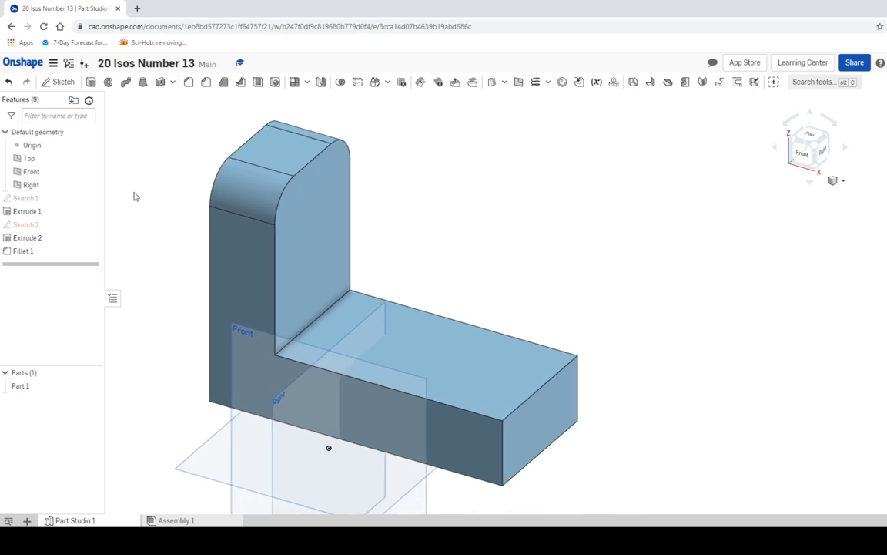
# Round the two vertical edges at the free end of the base block with a 2 in fillet
pyautogui.click(189, 83)
pyautogui.click(193, 160)
pyautogui.write('2')
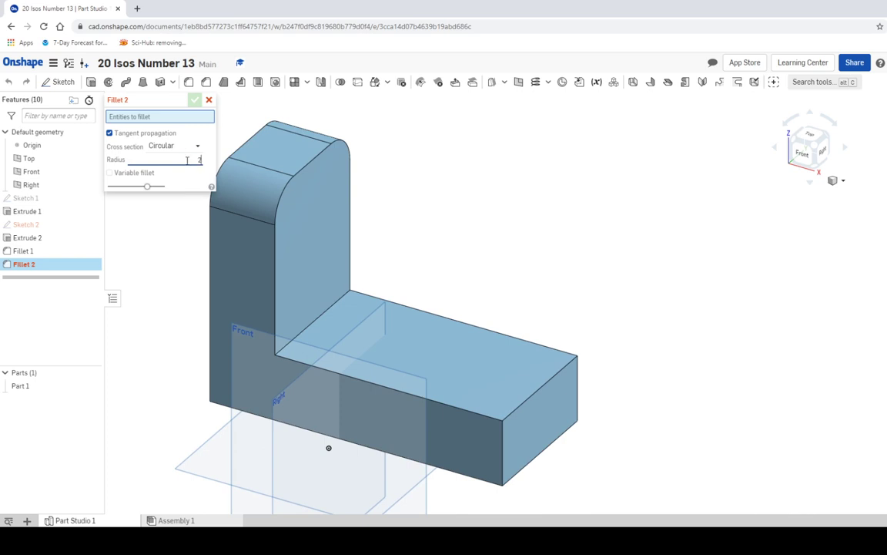
pyautogui.click(579, 388)
pyautogui.click(503, 431)
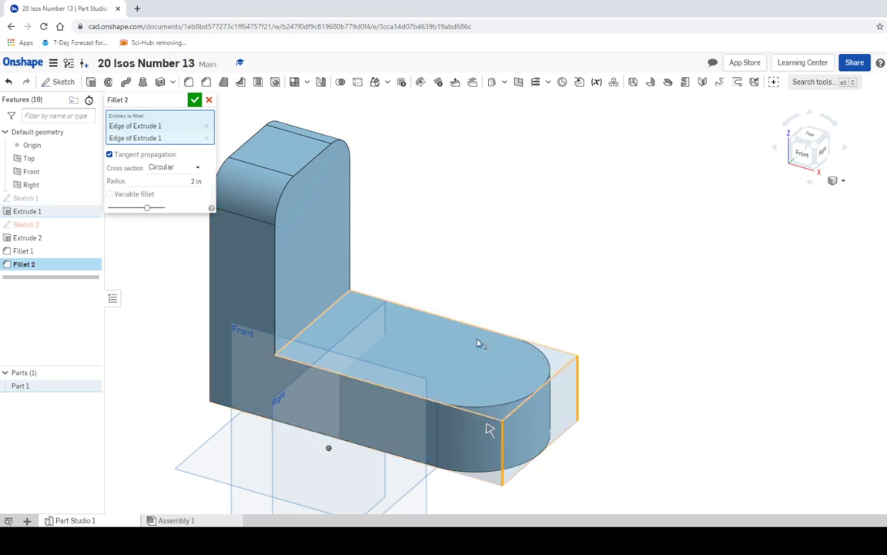
pyautogui.click(195, 99)
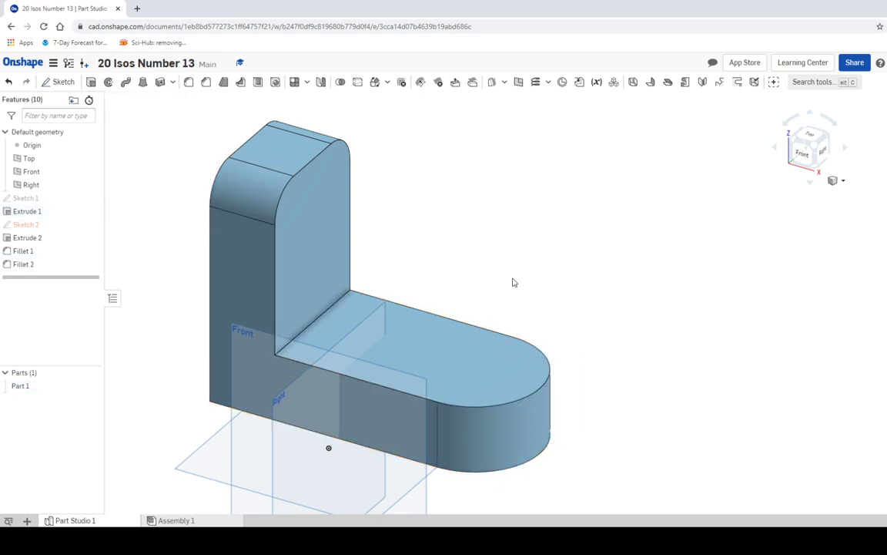
pyautogui.moveTo(406, 251); pyautogui.dragTo(427, 256, button='middle')
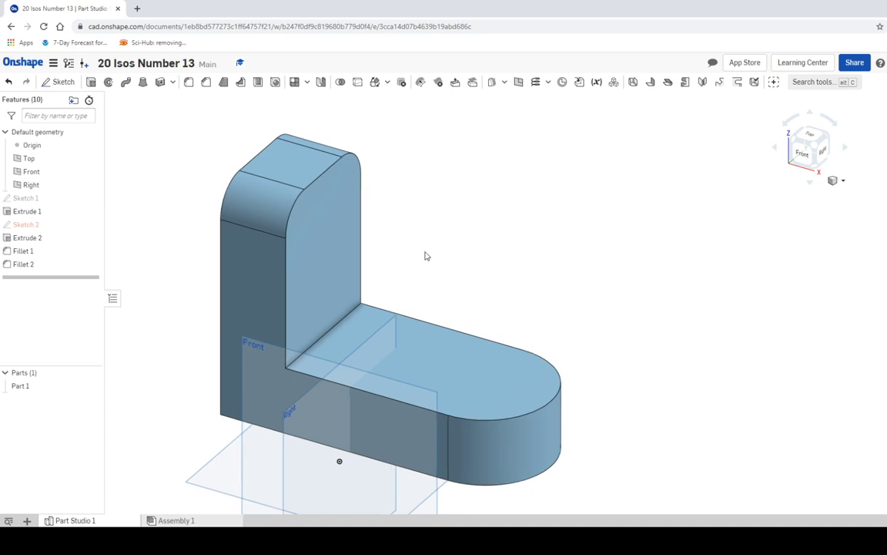
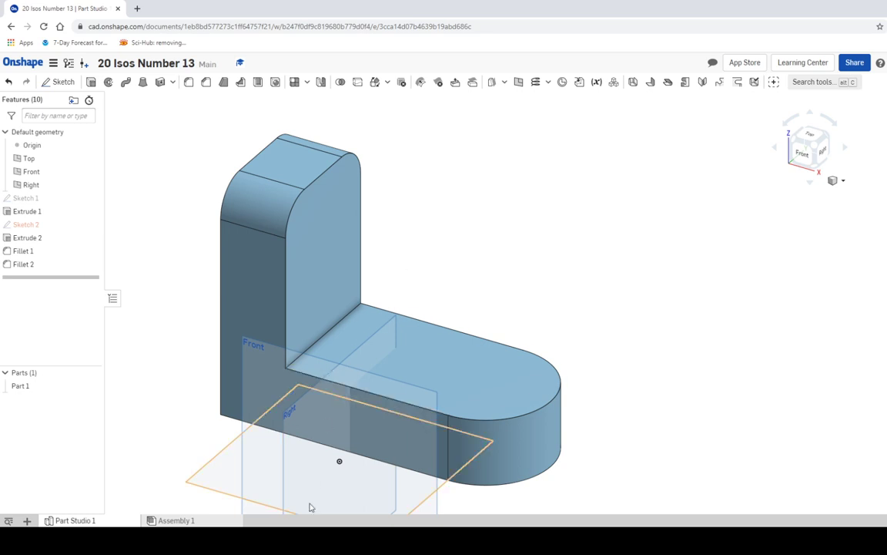
# Check drawing 13 in OneNote, and in Onshape sketch a 2 by 2 in square down from the top edge on the upright's inner face
pyautogui.hotkey('alt', 'Tab')
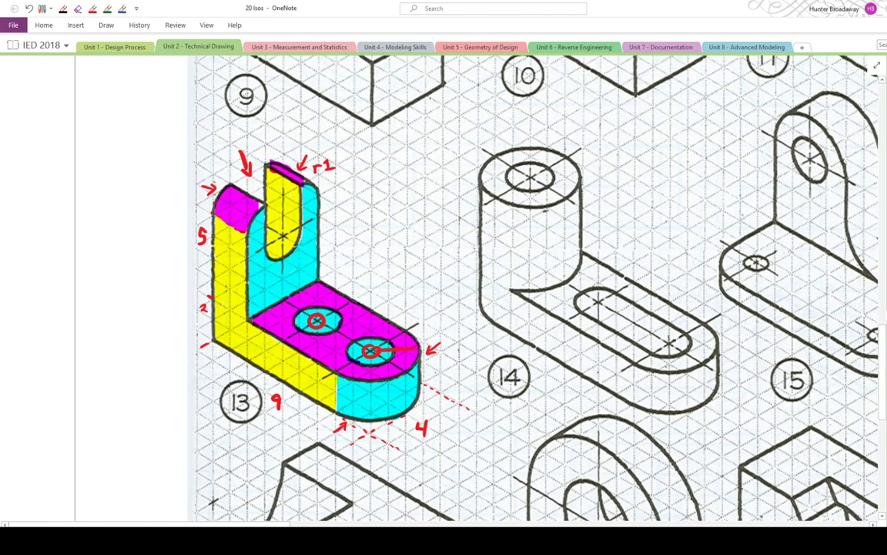
pyautogui.hotkey('alt', 'Tab')
pyautogui.click(63, 83)
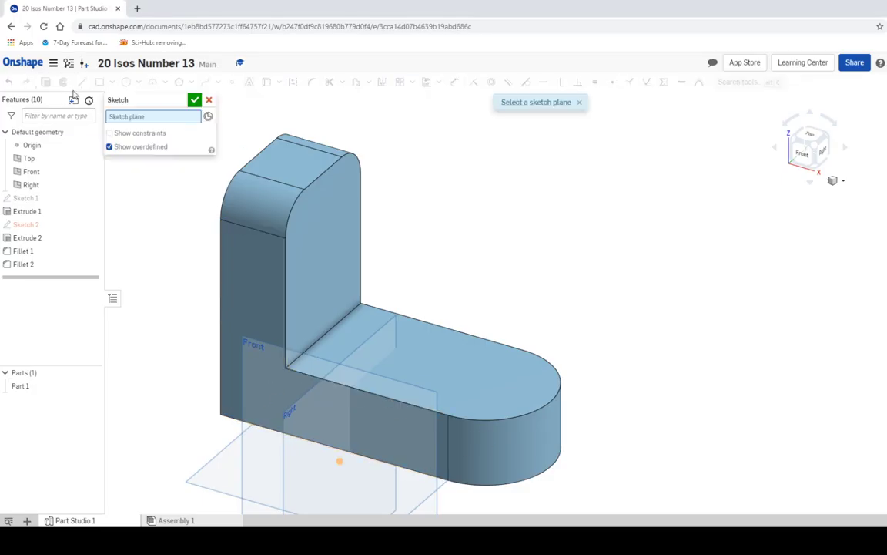
pyautogui.click(332, 230)
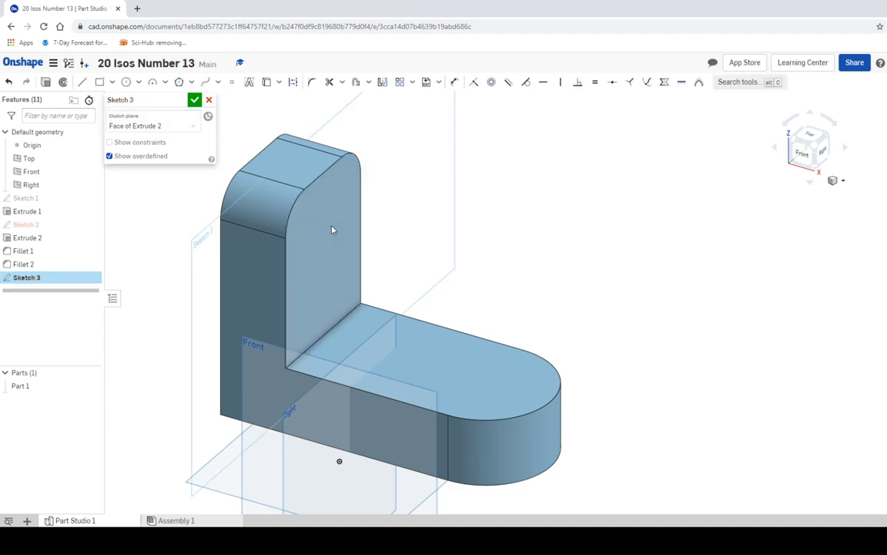
pyautogui.click(824, 154)
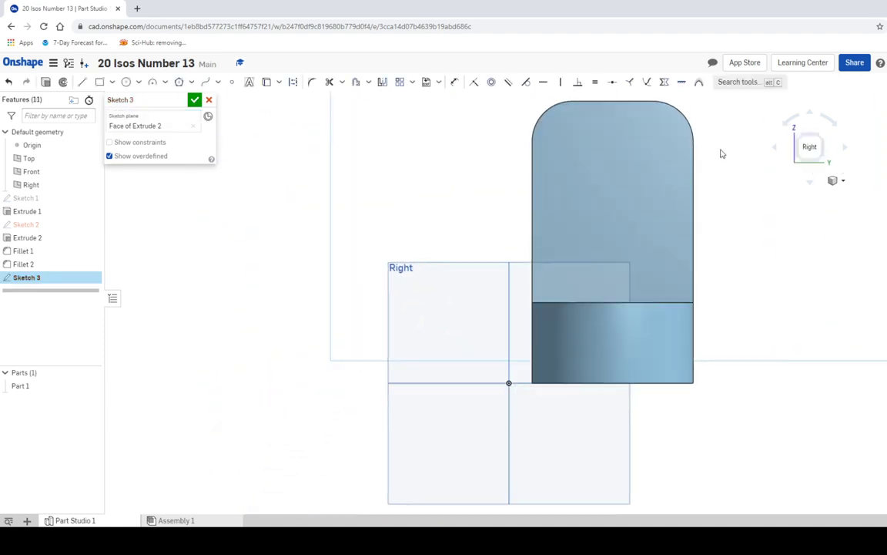
pyautogui.scroll(4, 466, 308)
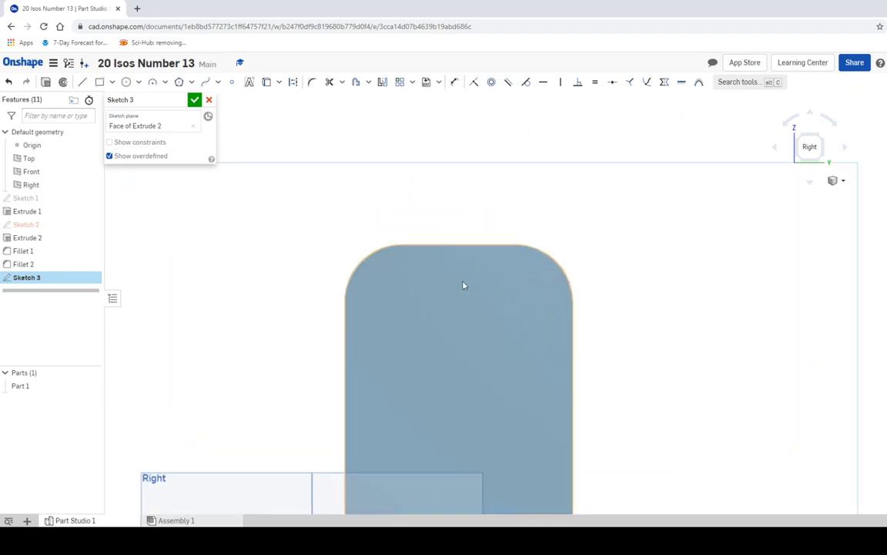
pyautogui.click(100, 81)
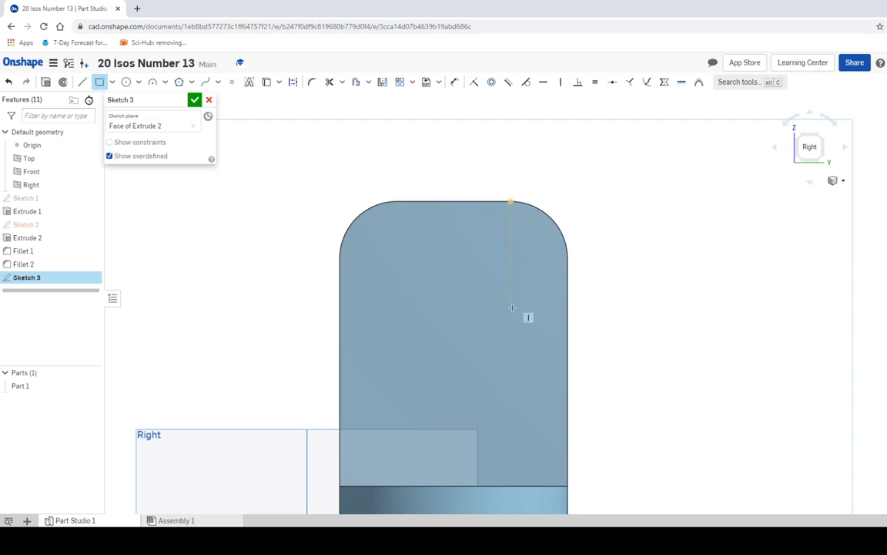
pyautogui.hotkey('alt', 'Tab')
pyautogui.click(397, 201)
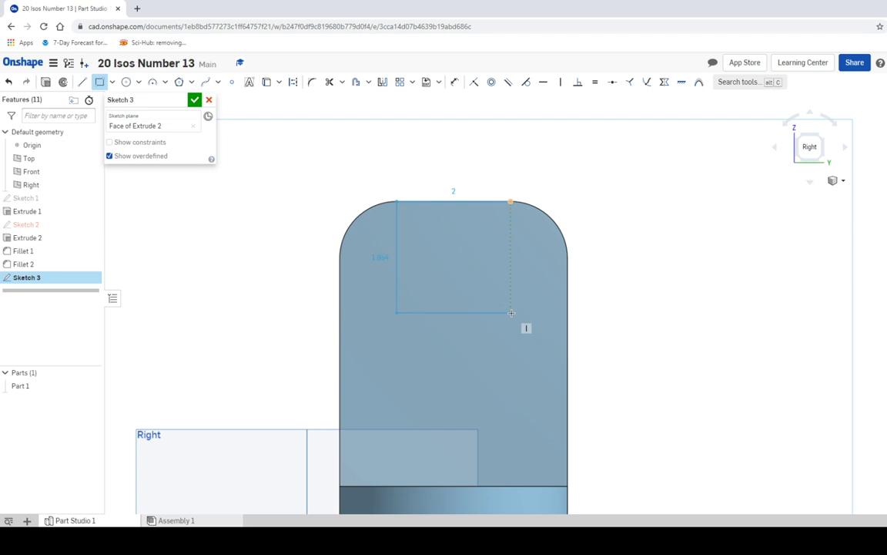
pyautogui.click(512, 311)
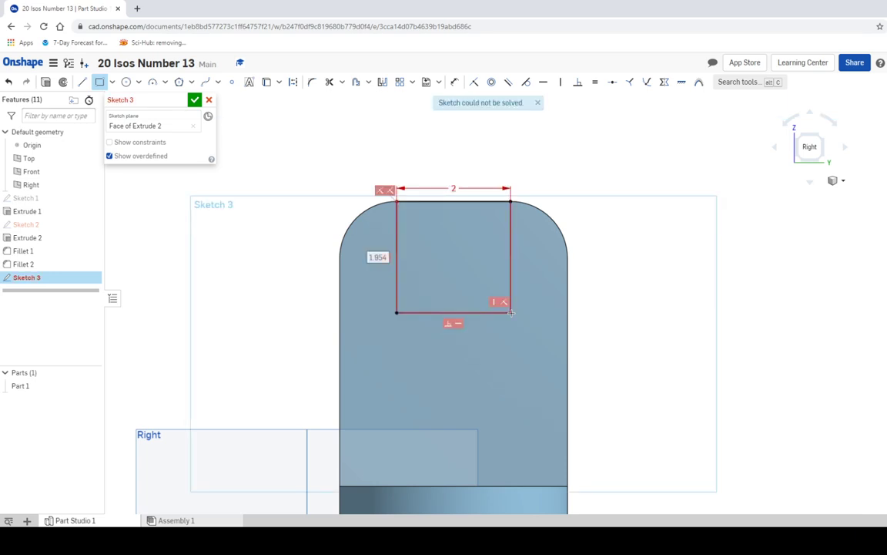
pyautogui.press('Tab')
pyautogui.press('Return')
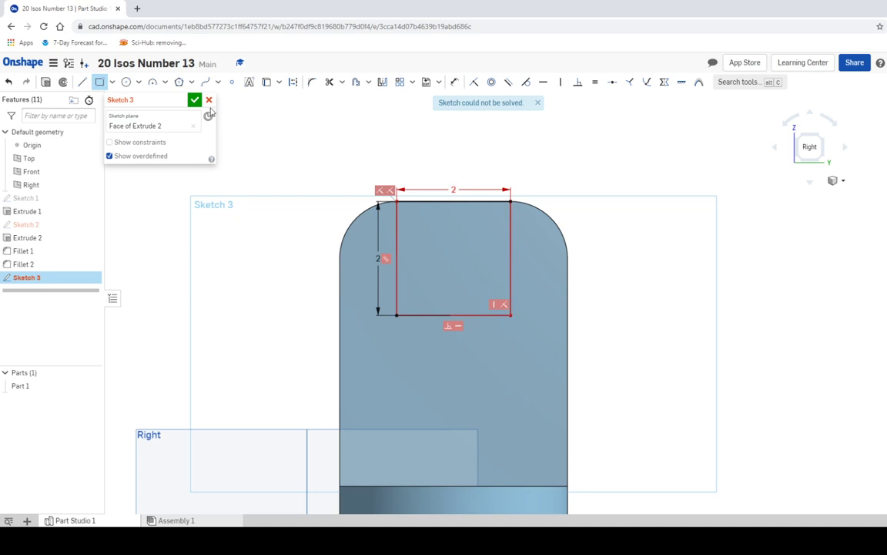
# Draw a 2 in diameter circle centred on the midpoint of the square's lower edge, reaching its corner
pyautogui.click(125, 82)
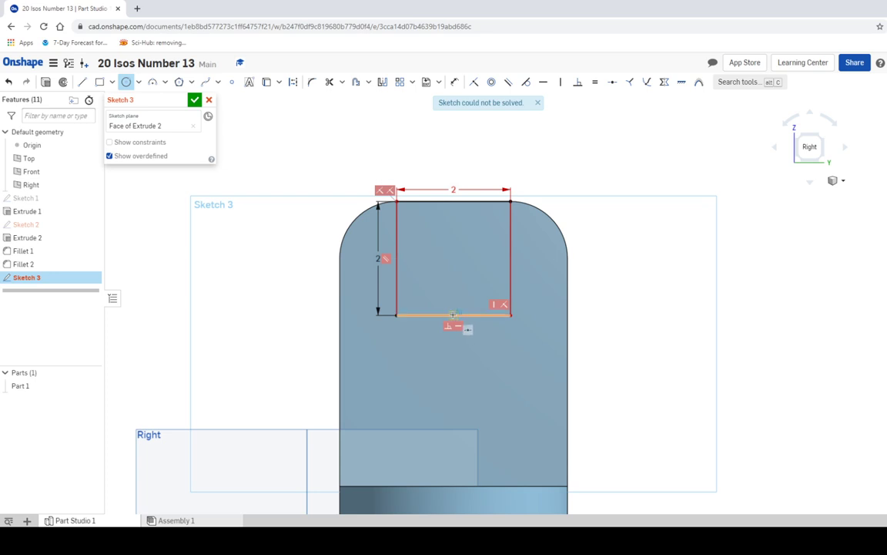
pyautogui.click(453, 315)
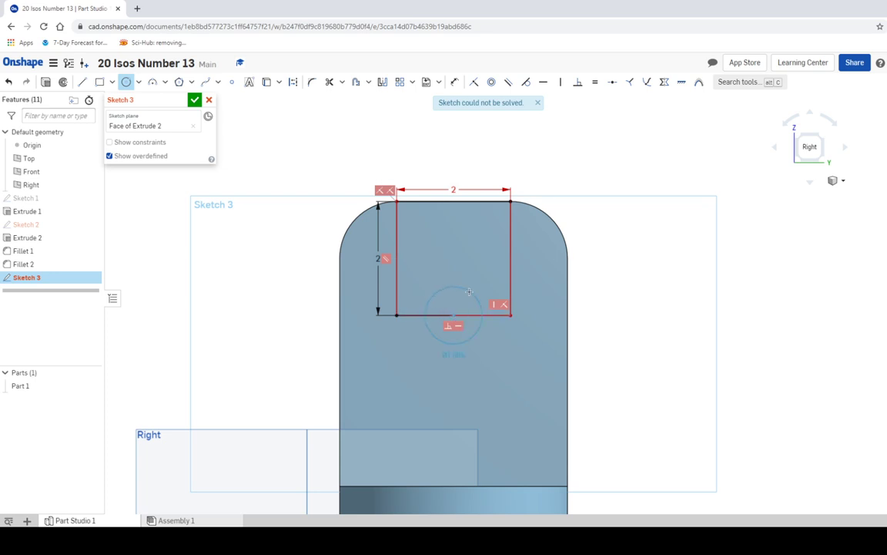
pyautogui.click(511, 314)
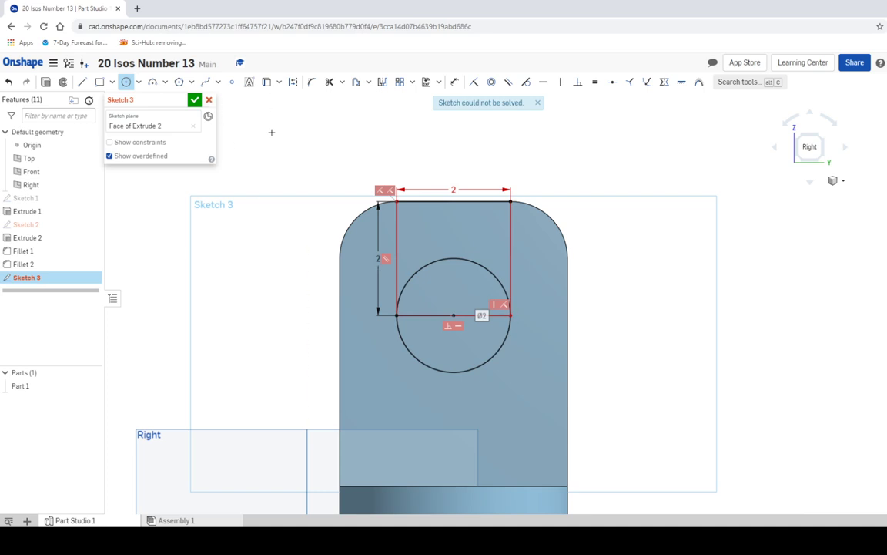
# Trim away the circle's upper half and the square's lower edge to leave a U-shaped slot profile, and finish the sketch
pyautogui.click(329, 82)
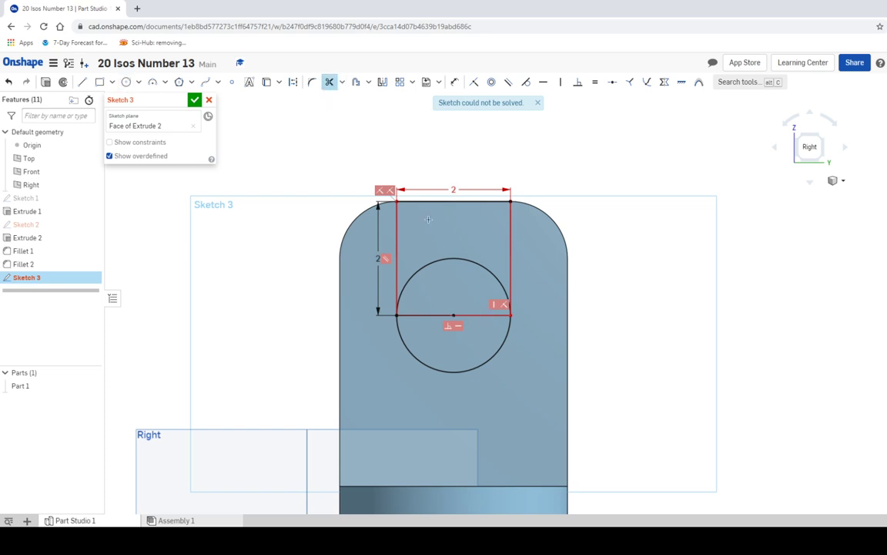
pyautogui.click(462, 260)
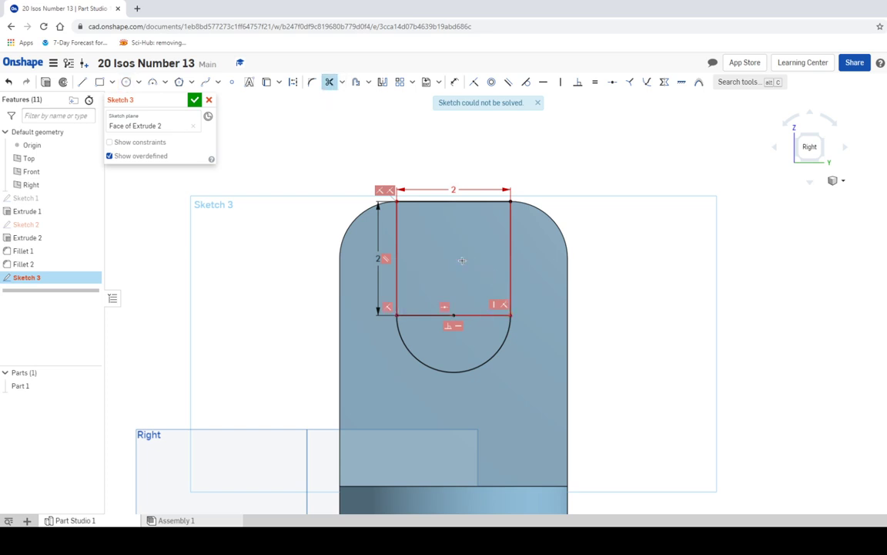
pyautogui.click(472, 311)
pyautogui.click(424, 315)
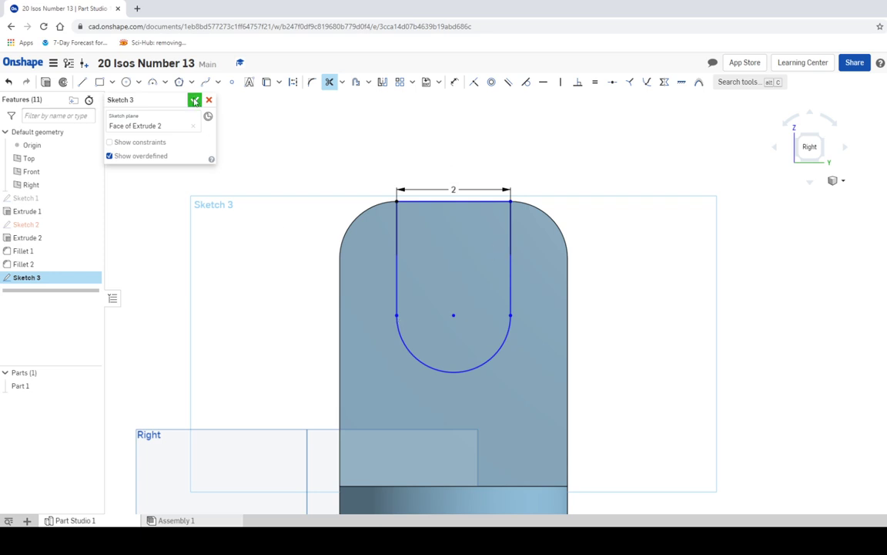
pyautogui.click(194, 100)
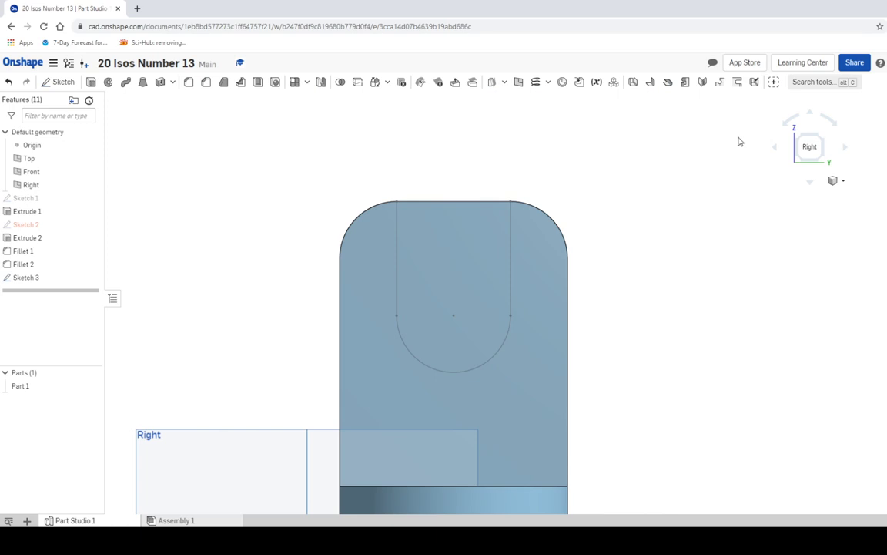
# Cut the U-shaped slot through the full thickness of the upright with a Remove extrude about 3.27 in deep
pyautogui.click(801, 140)
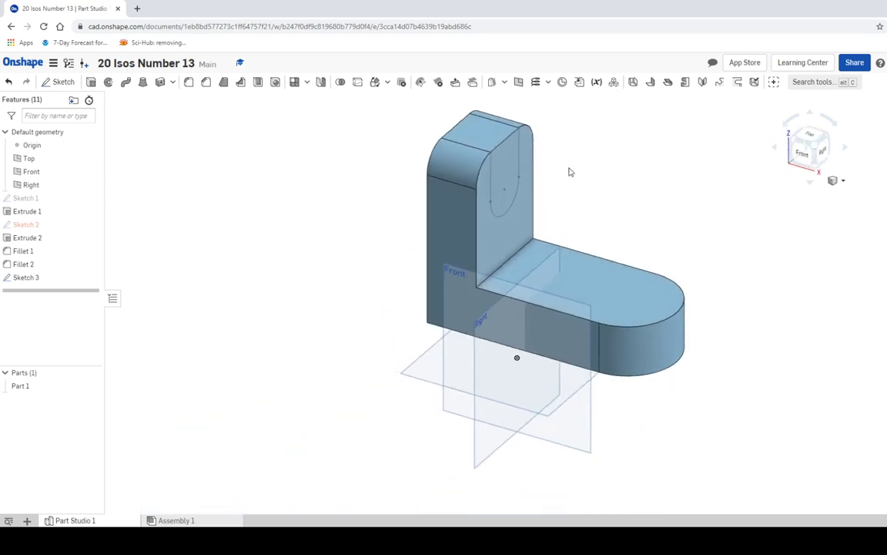
pyautogui.moveTo(568, 170); pyautogui.dragTo(466, 218, button='middle')
pyautogui.scroll(3, 467, 219)
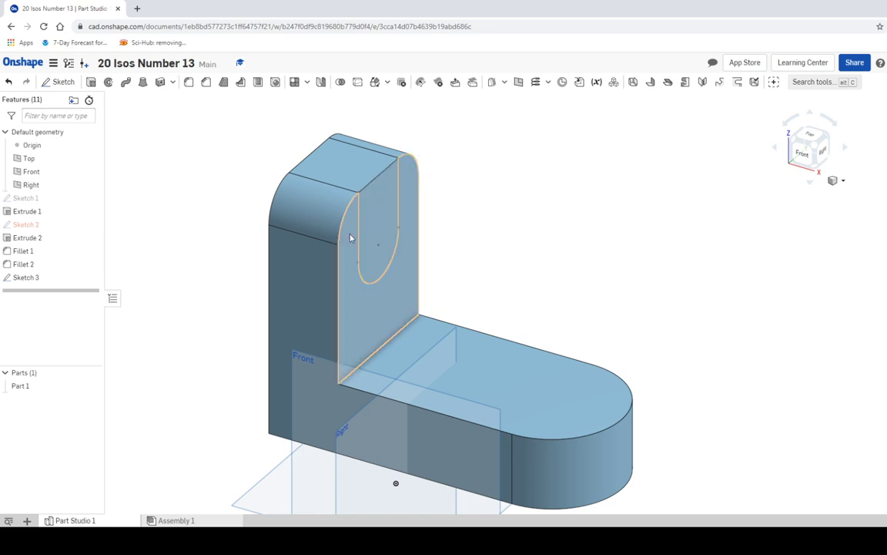
pyautogui.click(92, 82)
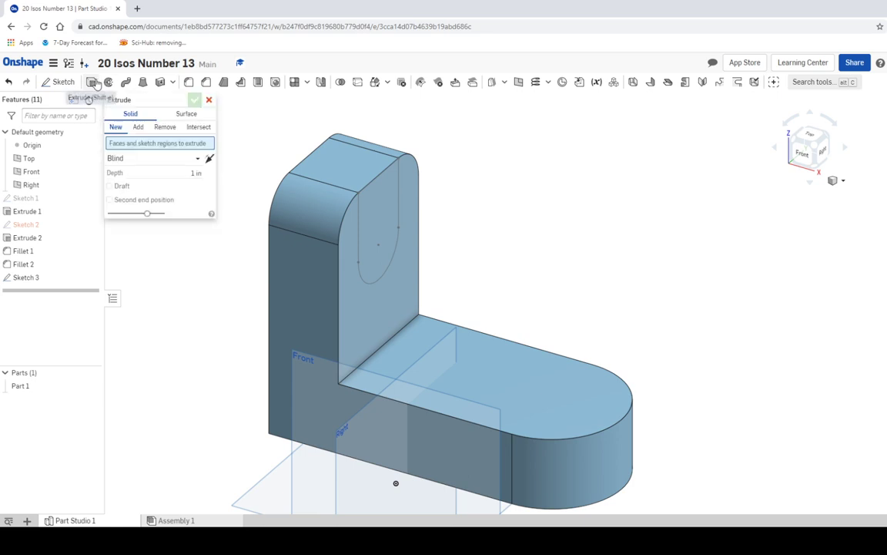
pyautogui.click(382, 215)
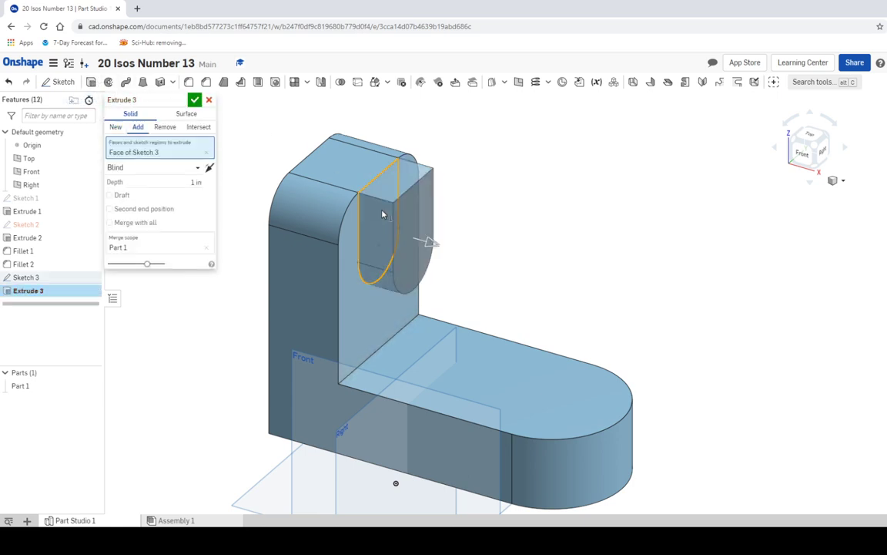
pyautogui.click(164, 128)
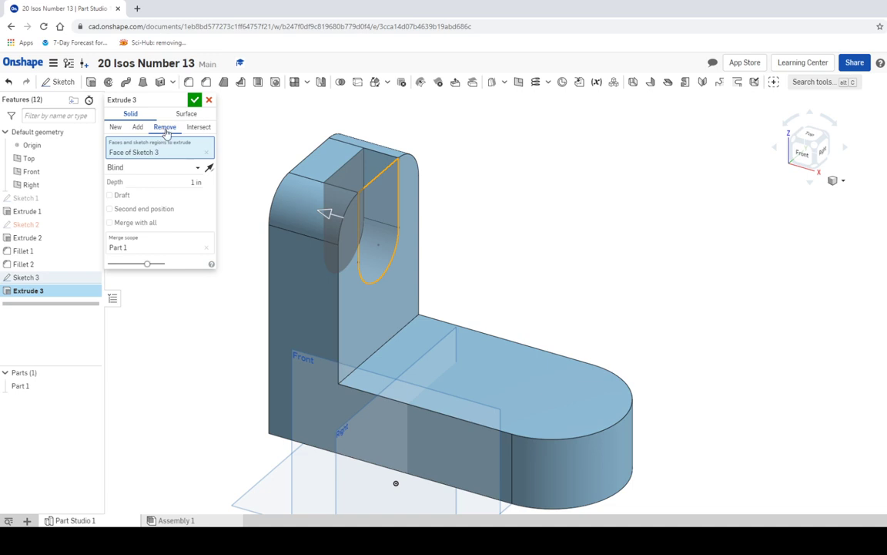
pyautogui.moveTo(329, 216); pyautogui.dragTo(248, 191)
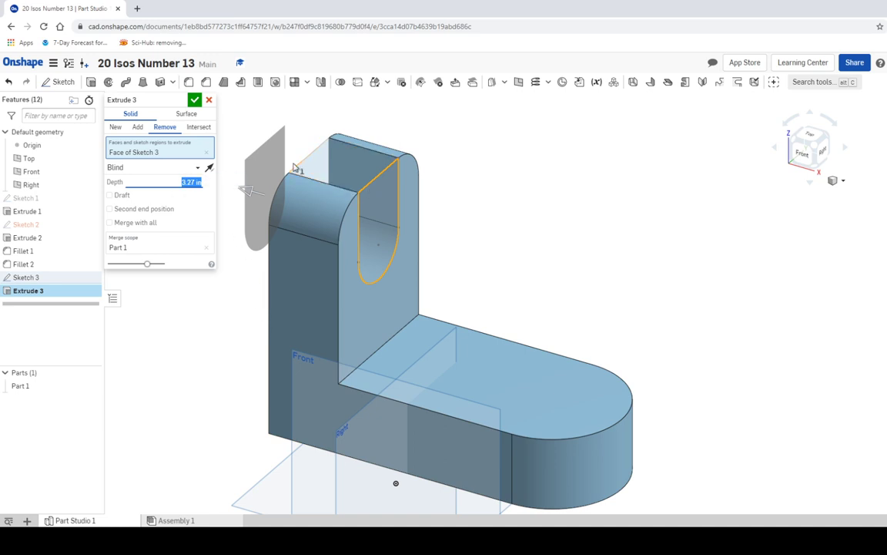
pyautogui.click(195, 101)
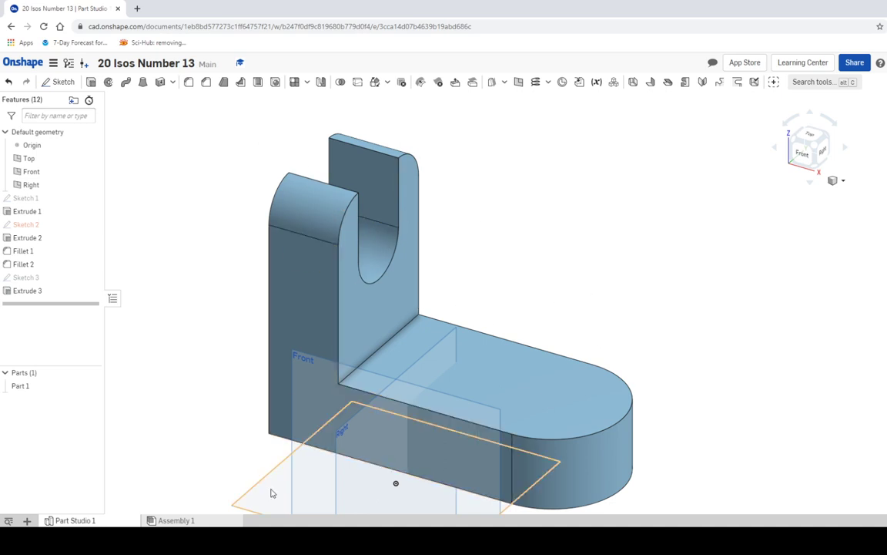
# Check drawing 13 in OneNote, and in Onshape sketch a 2 in diameter circle on the base's upper face, concentric with the rounded end
pyautogui.hotkey('alt', 'Tab')
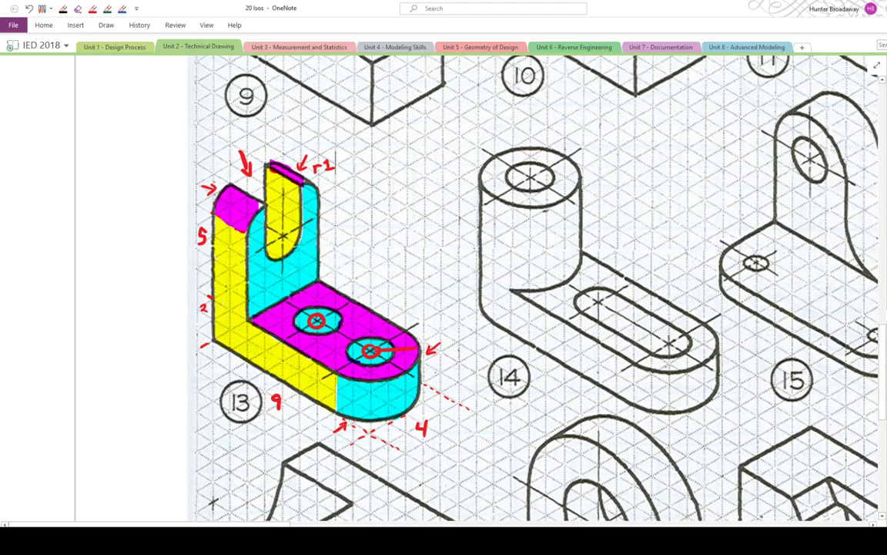
pyautogui.hotkey('alt', 'Tab')
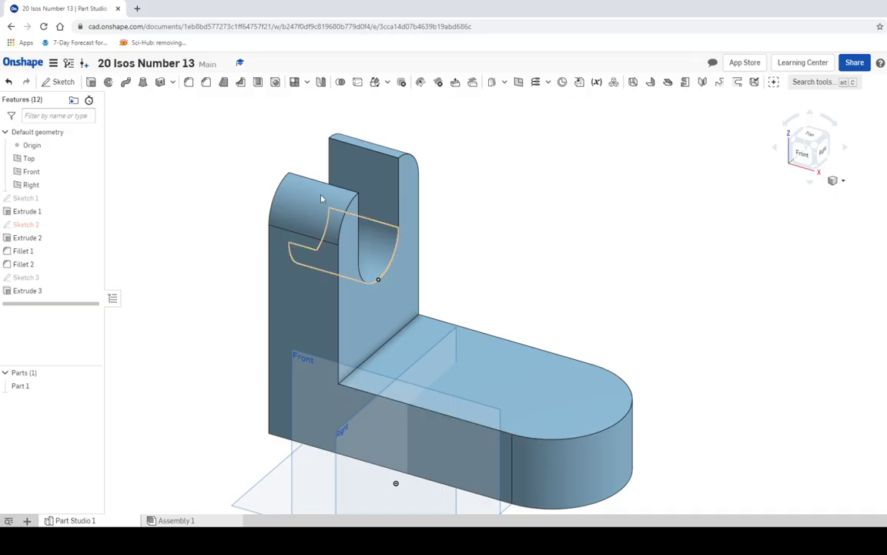
pyautogui.click(59, 82)
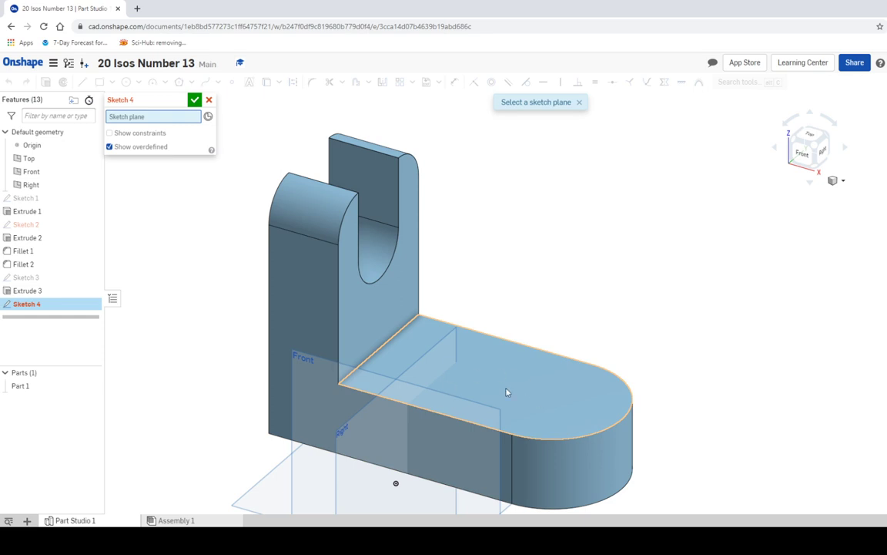
pyautogui.click(465, 360)
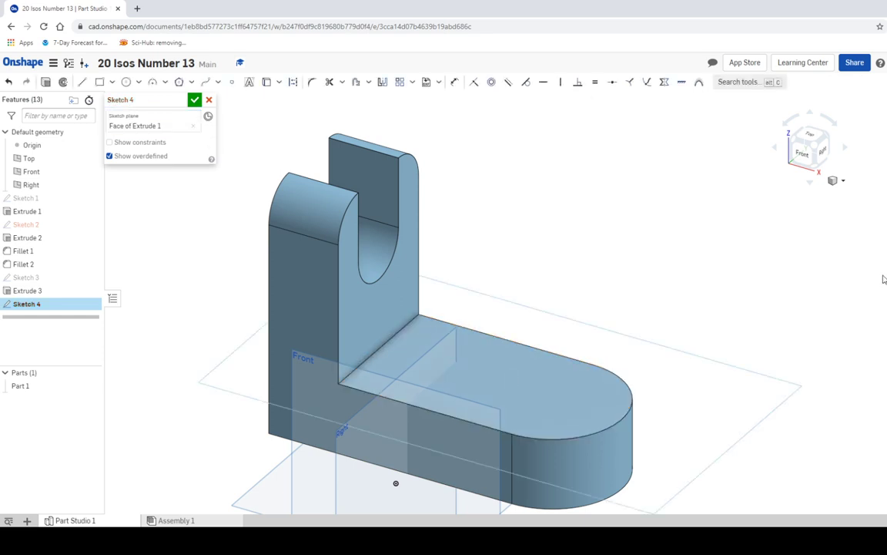
pyautogui.press('n')
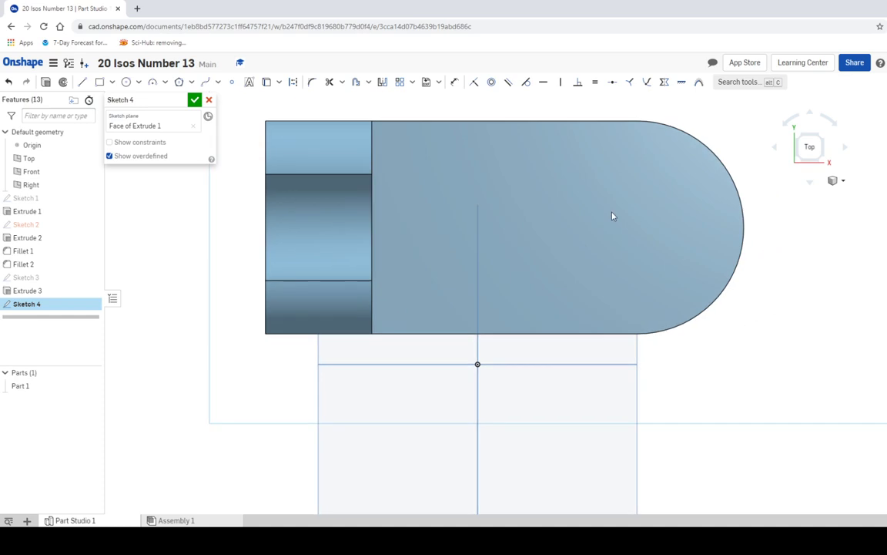
pyautogui.moveTo(613, 216); pyautogui.dragTo(511, 299, button='middle')
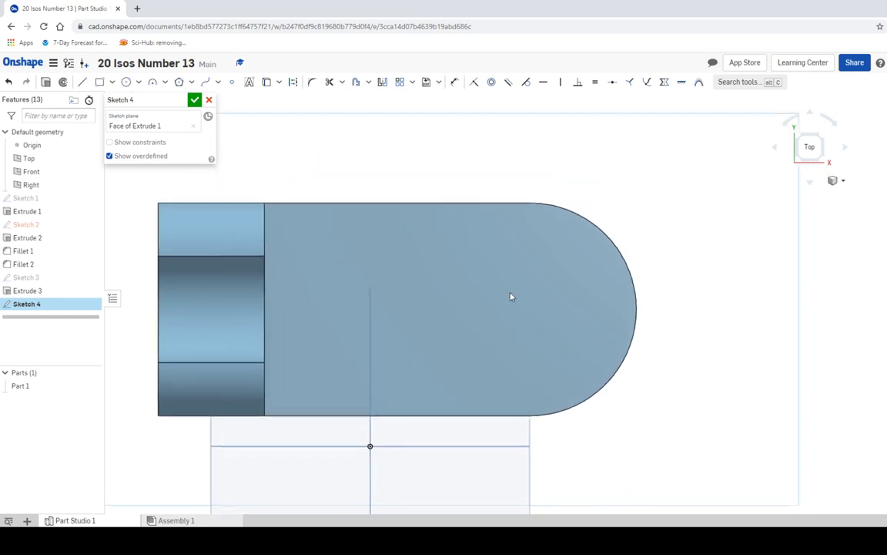
pyautogui.click(127, 82)
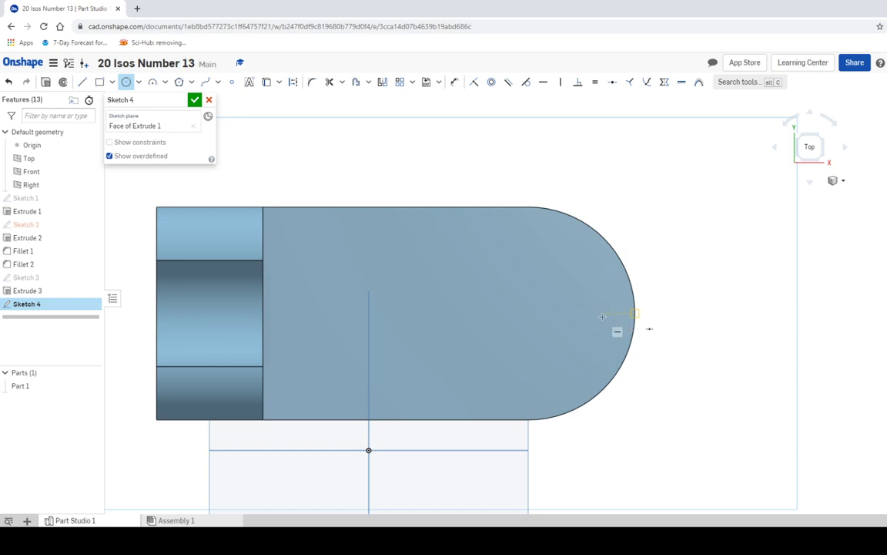
pyautogui.click(528, 312)
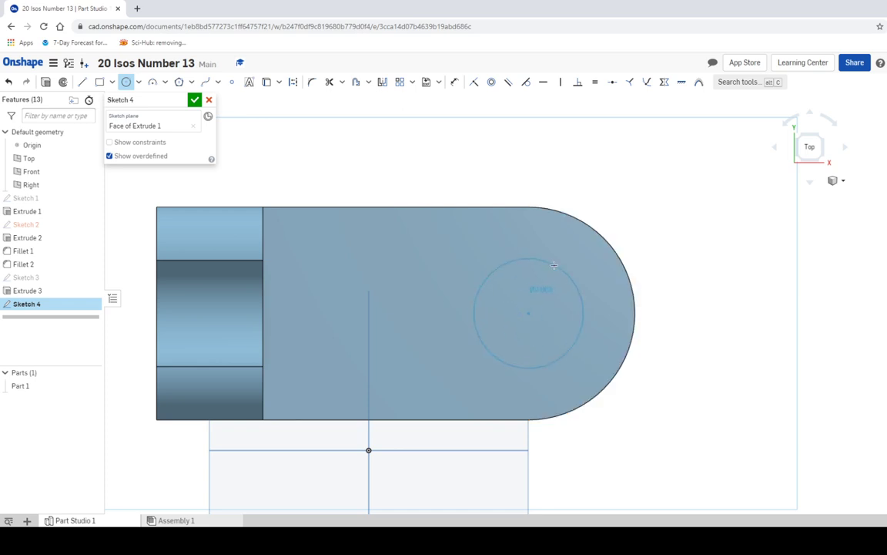
pyautogui.click(547, 271)
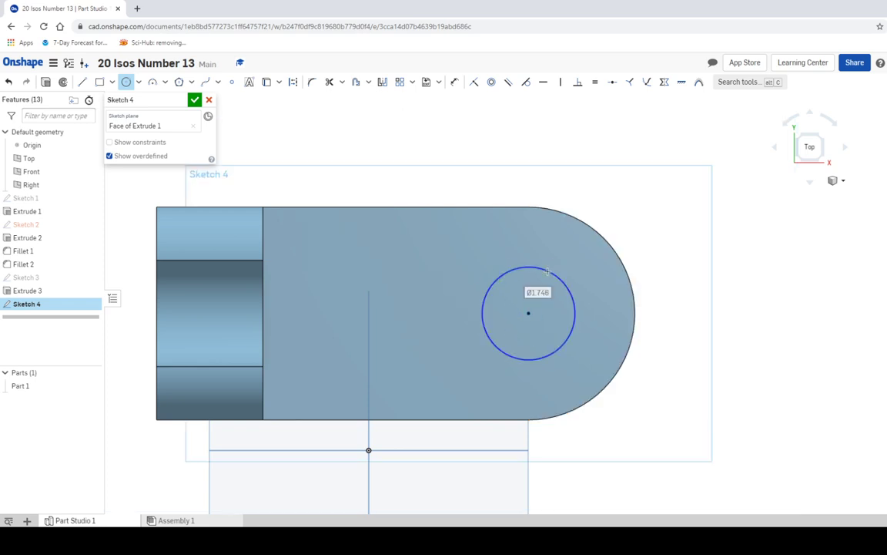
pyautogui.write('2')
pyautogui.press('Return')
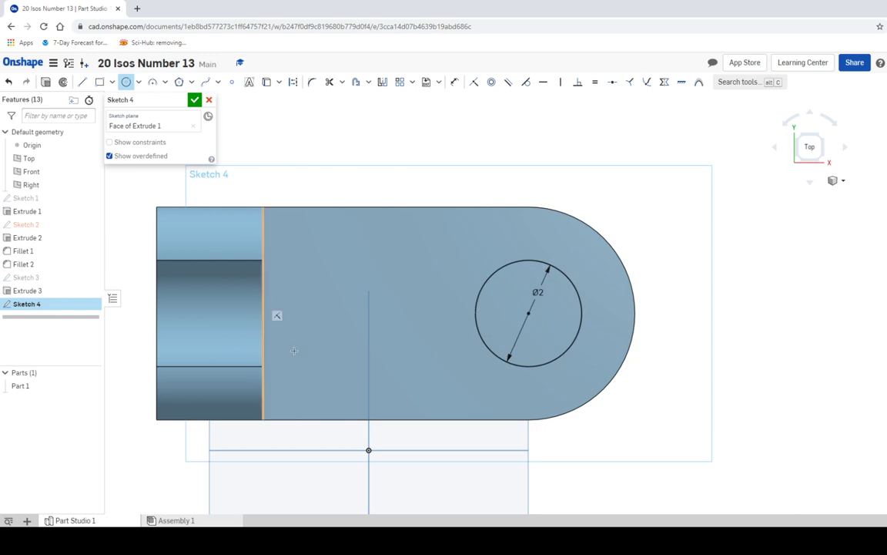
# Check the hole spacing in OneNote, and in Onshape draw a 3 in horizontal line from the circle's centre toward the upright
pyautogui.hotkey('alt', 'Tab')
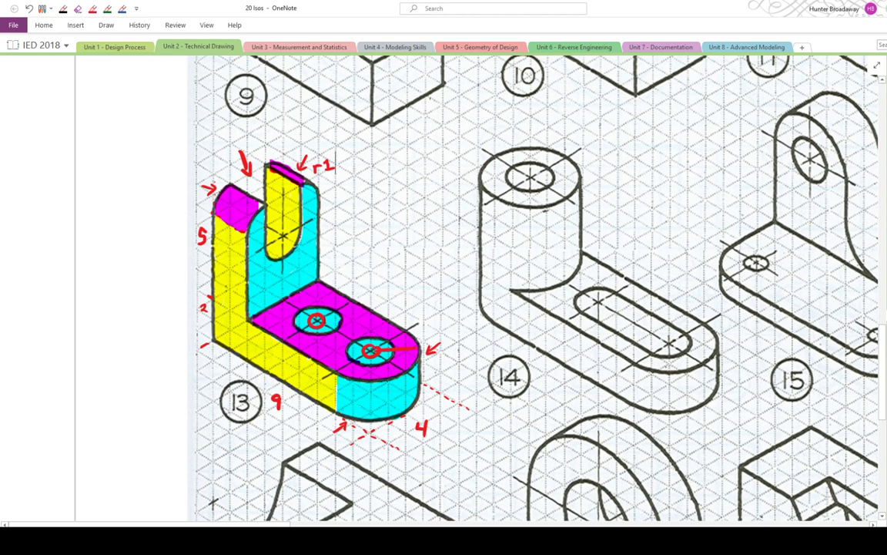
pyautogui.hotkey('alt', 'Tab')
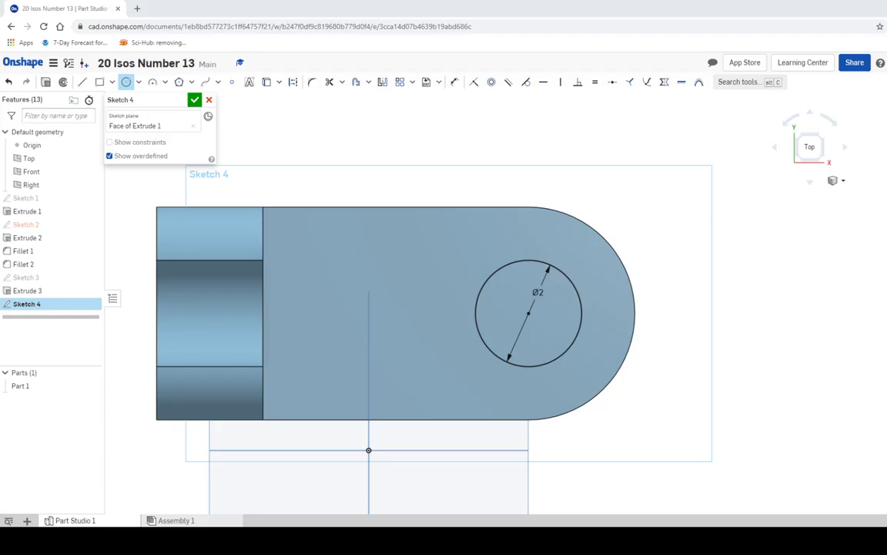
pyautogui.click(83, 82)
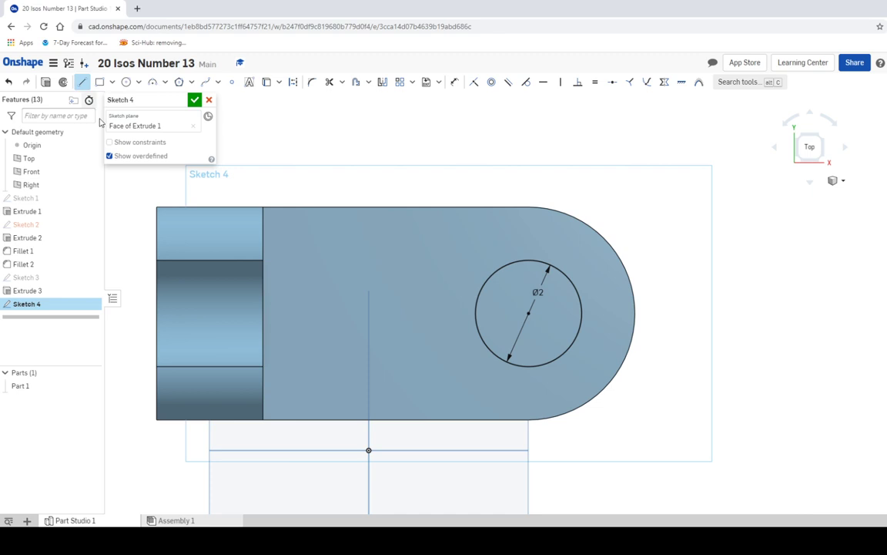
pyautogui.click(528, 312)
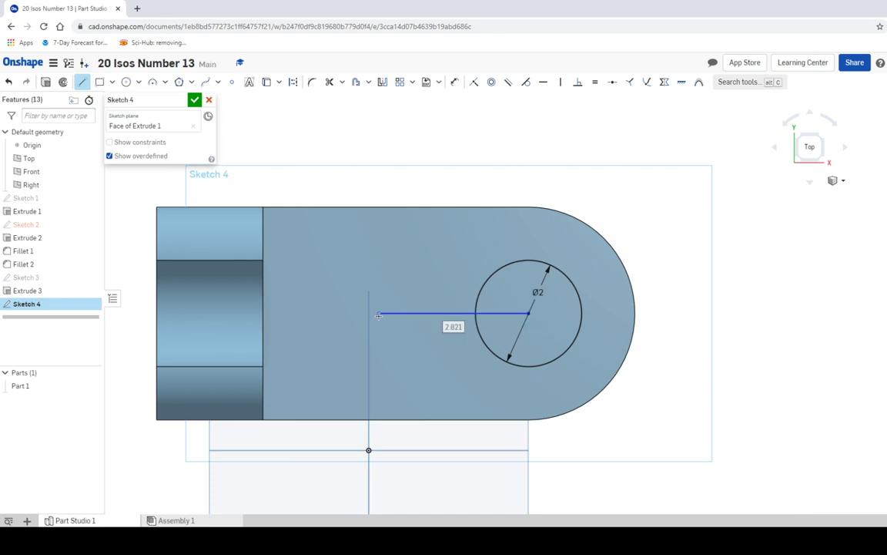
pyautogui.click(378, 314)
pyautogui.write('3')
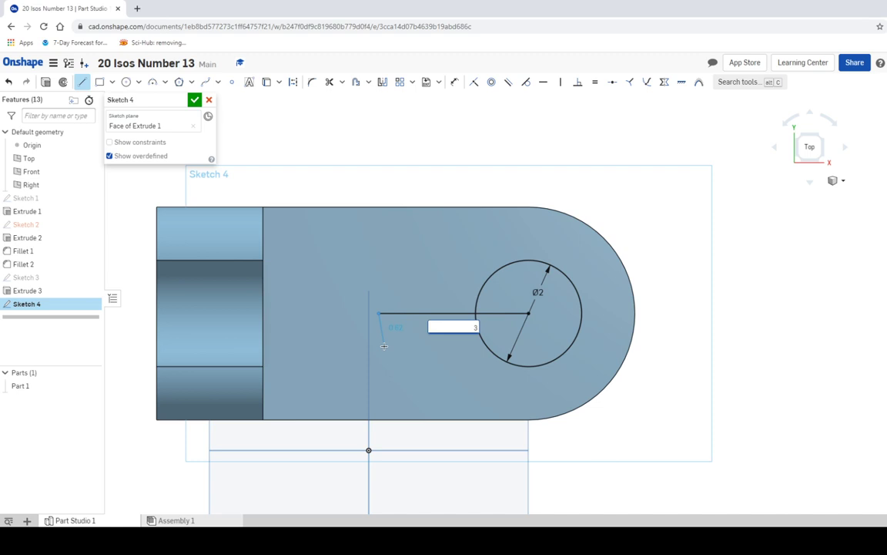
pyautogui.press('Return')
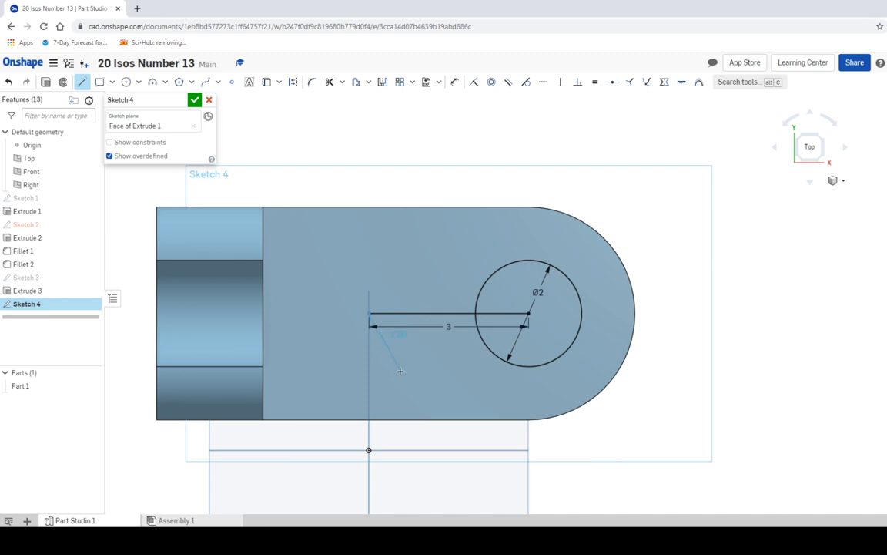
pyautogui.press('Escape')
# Draw a second 2 in diameter circle centred on the line's free end near the upright, and finish the sketch
pyautogui.click(127, 82)
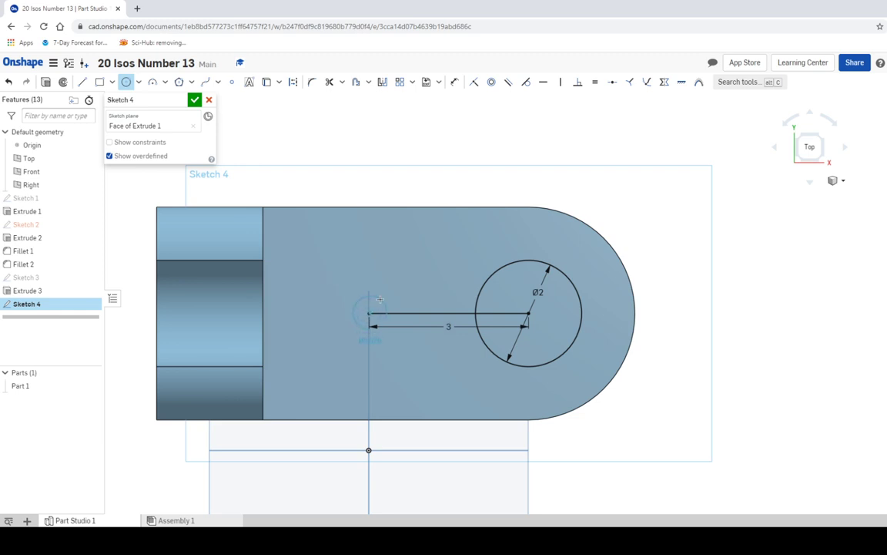
pyautogui.press('Escape')
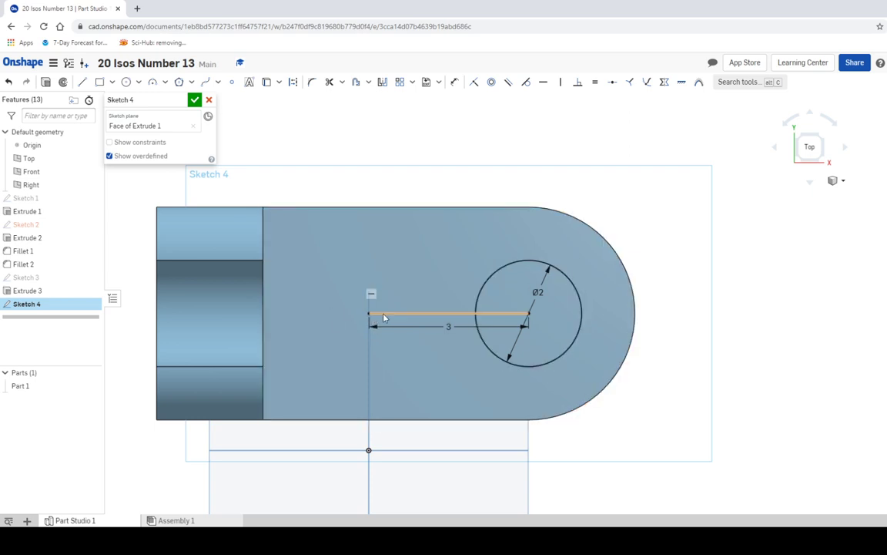
pyautogui.click(126, 82)
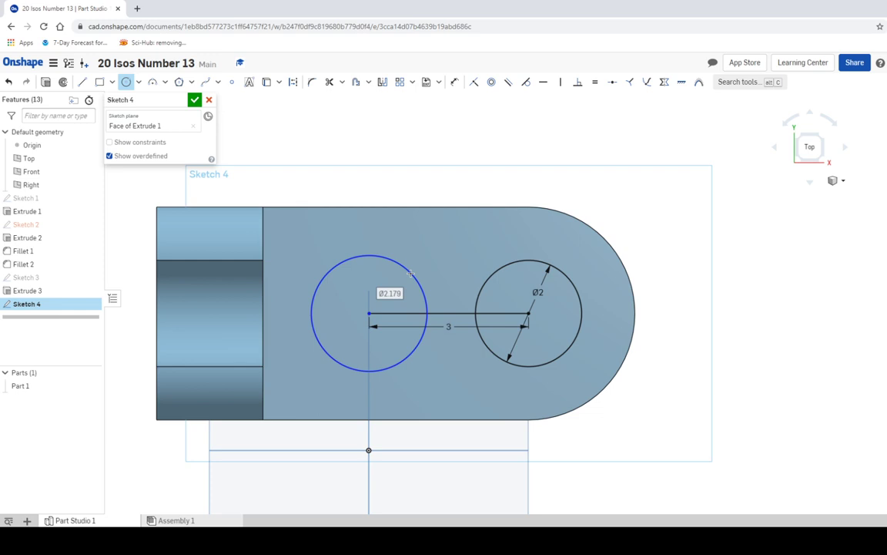
pyautogui.write('2')
pyautogui.press('Return')
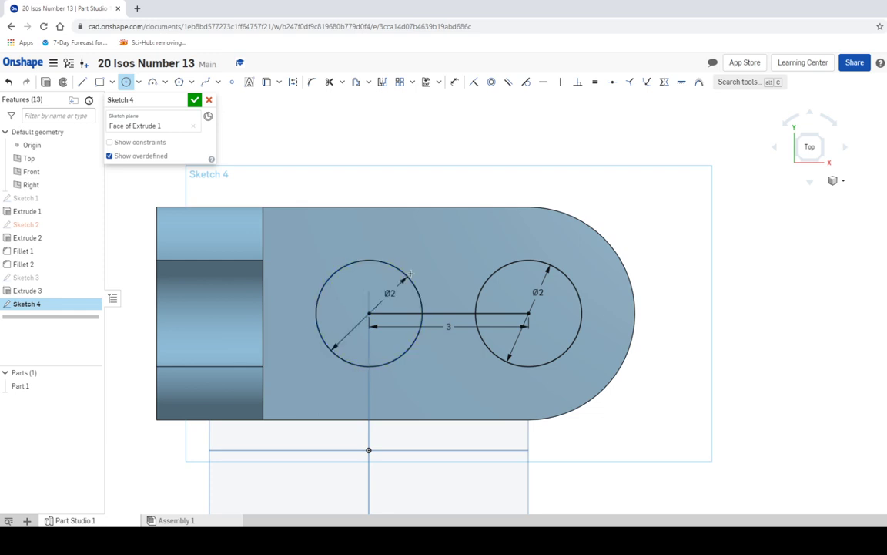
pyautogui.click(195, 100)
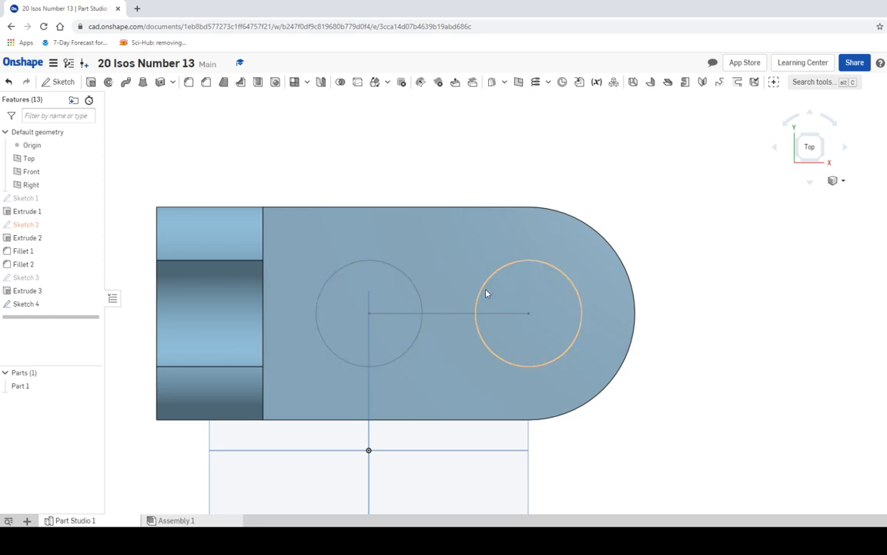
# Cut both circles through the full thickness of the base with a Remove extrude about 3.73 in deep
pyautogui.click(813, 130)
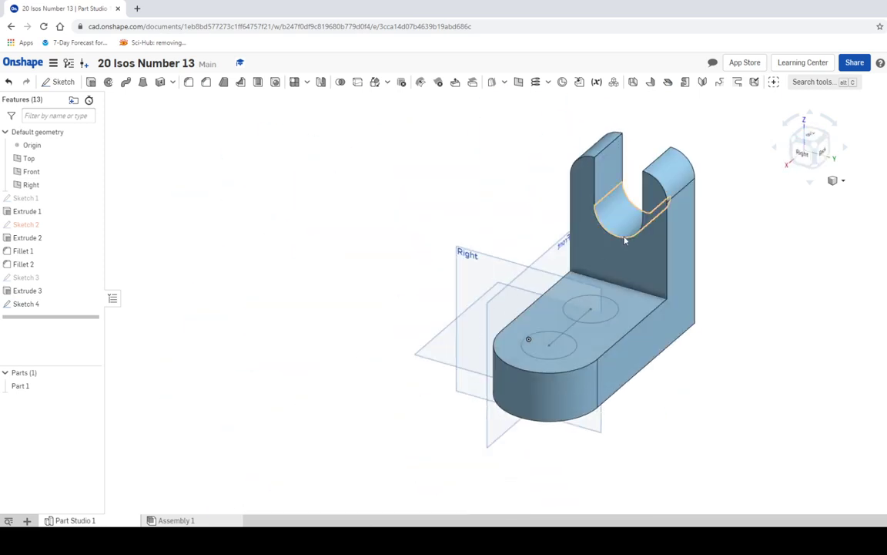
pyautogui.click(792, 145)
pyautogui.moveTo(665, 210); pyautogui.dragTo(589, 223, button='middle')
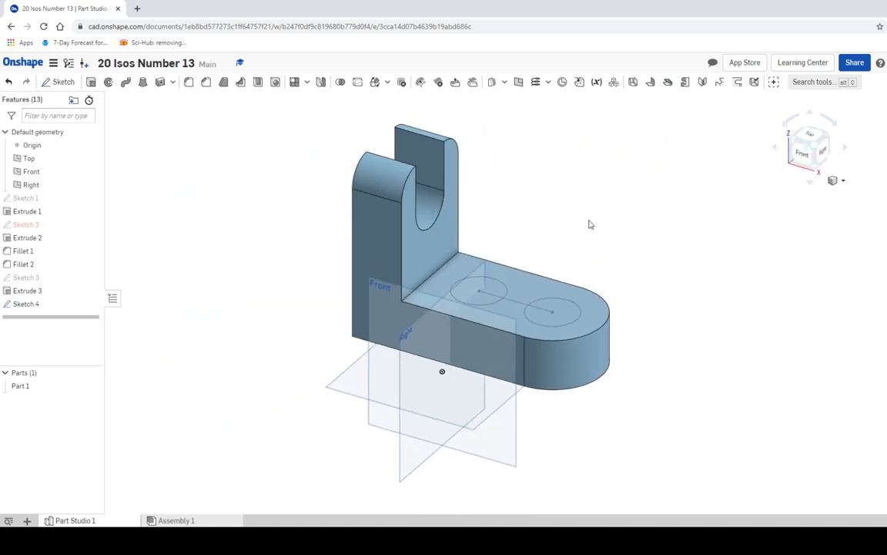
pyautogui.click(91, 82)
pyautogui.click(138, 126)
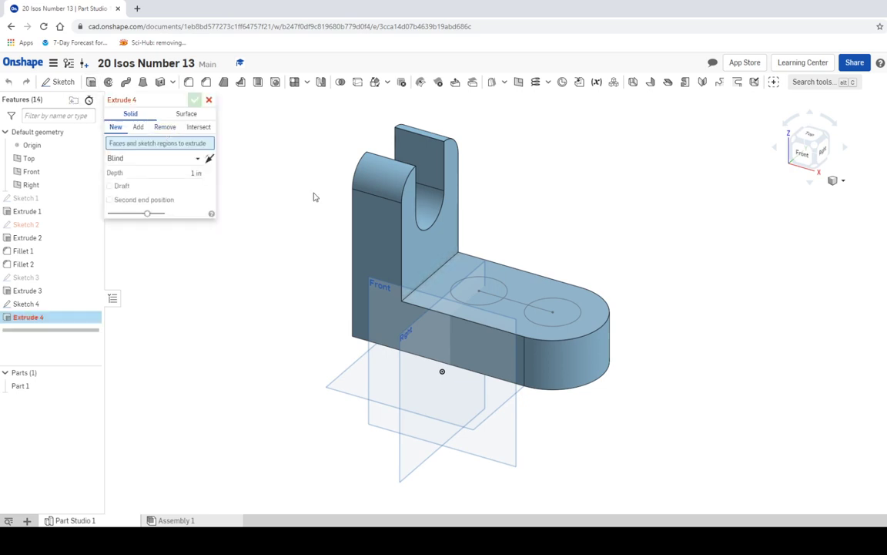
pyautogui.click(547, 307)
pyautogui.click(488, 288)
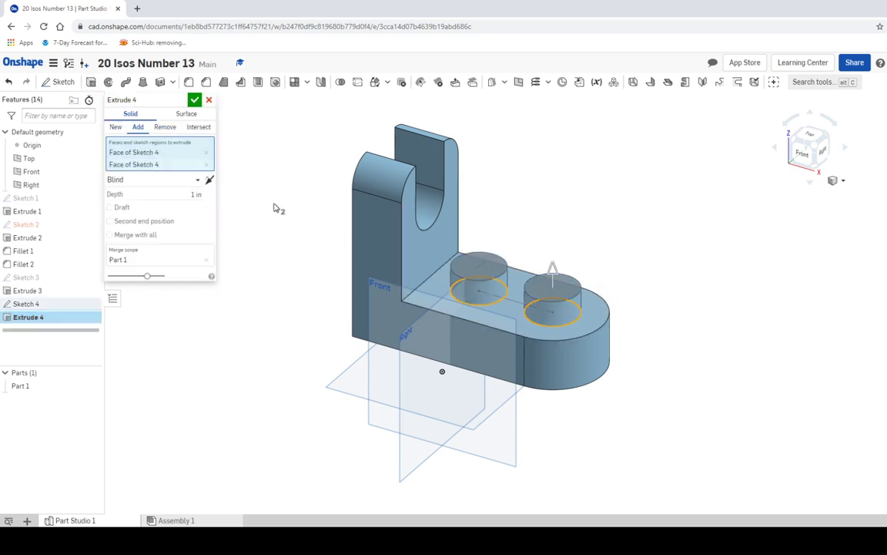
pyautogui.click(163, 127)
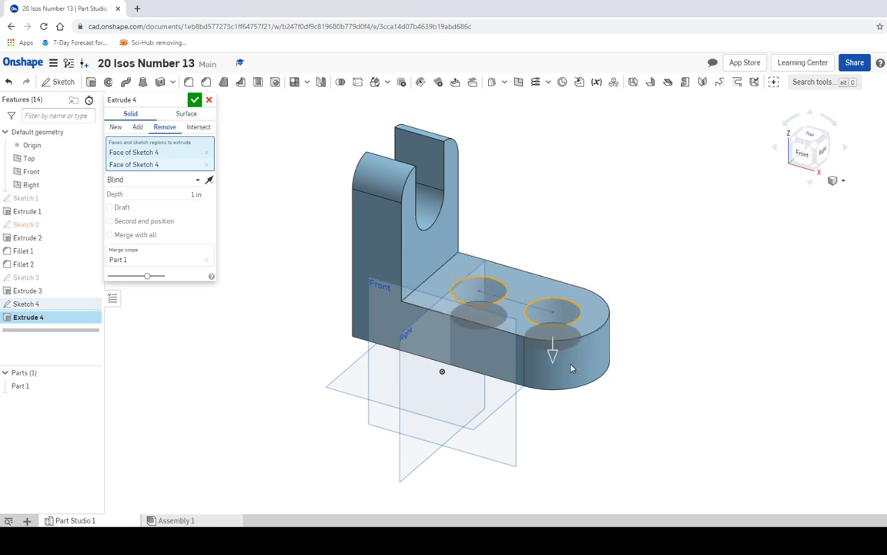
pyautogui.moveTo(554, 356); pyautogui.dragTo(552, 429)
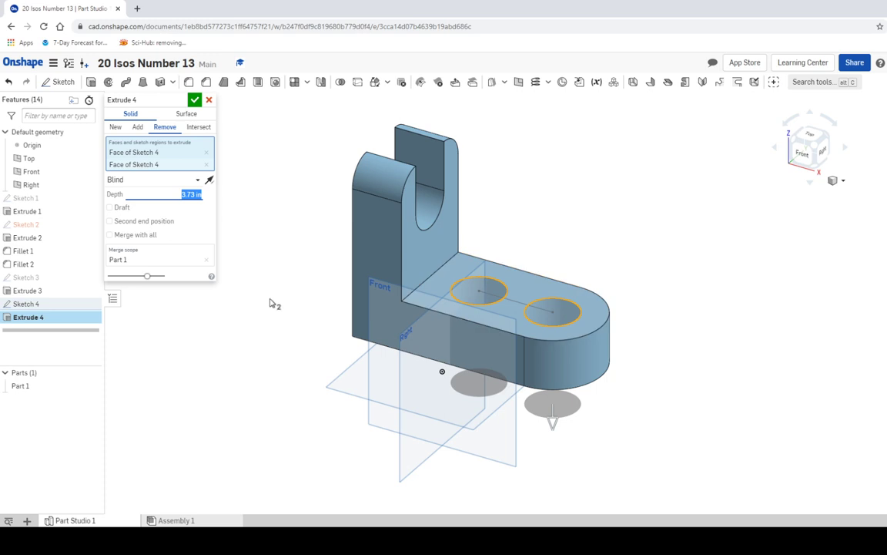
pyautogui.click(195, 101)
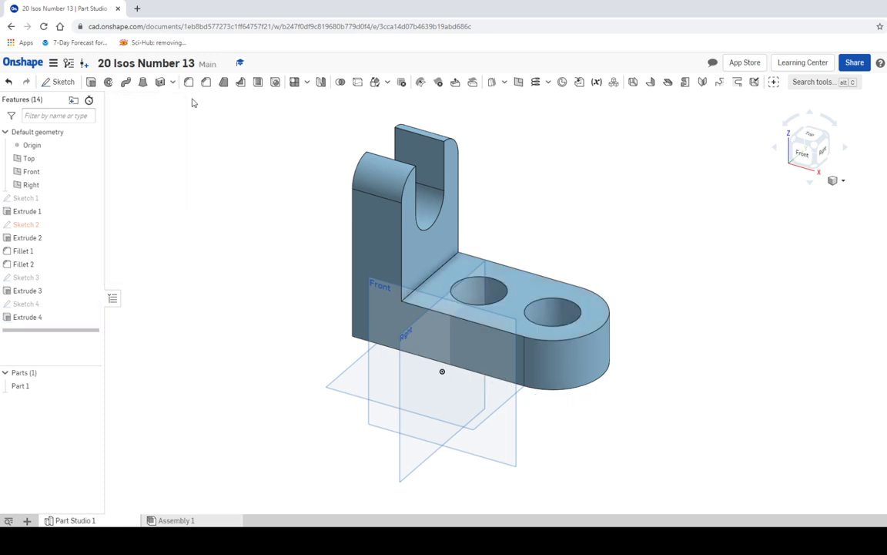
# Compare the bracket model with drawing 13 in OneNote and return to Onshape
pyautogui.scroll(1, 566, 228)
pyautogui.scroll(-1, 566, 228)
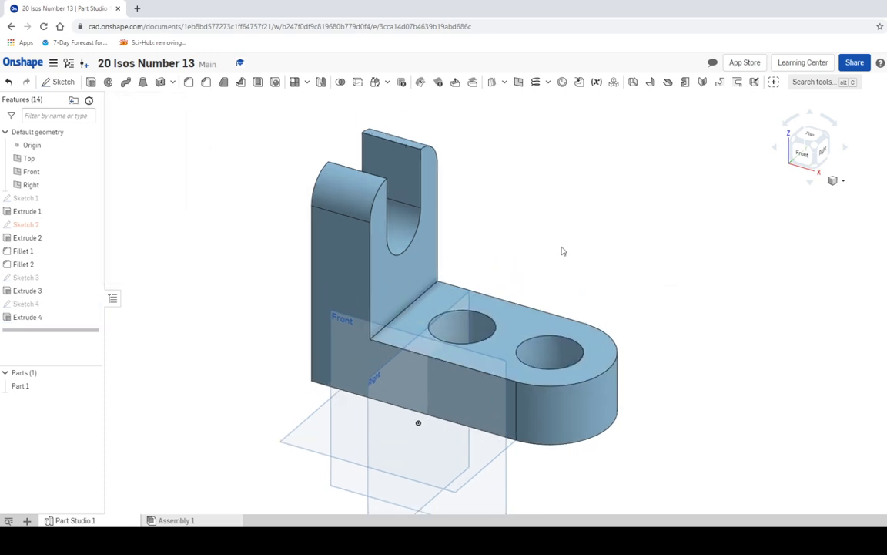
pyautogui.hotkey('alt', 'Tab')
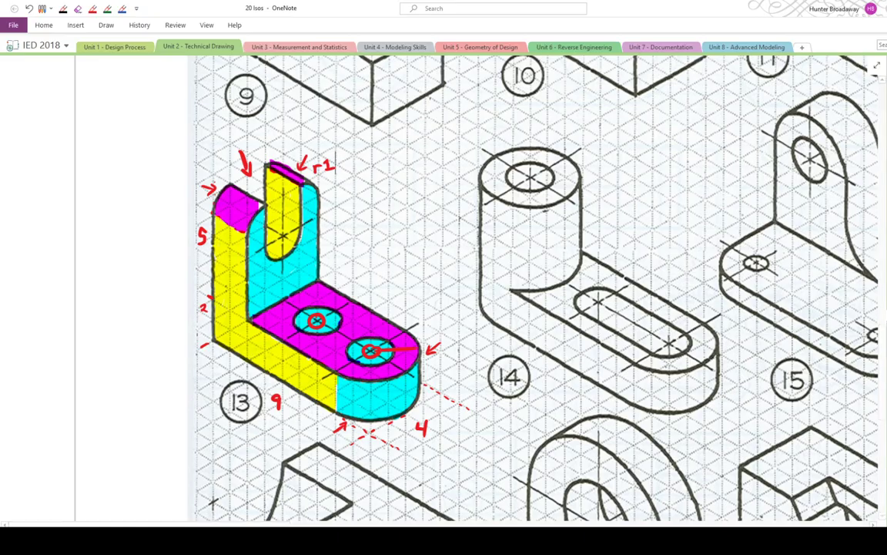
pyautogui.hotkey('alt', 'Tab')
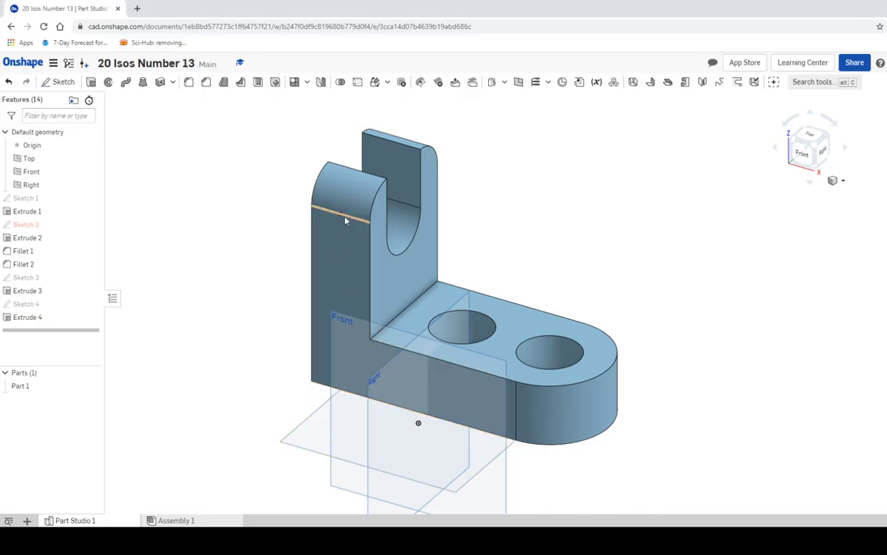